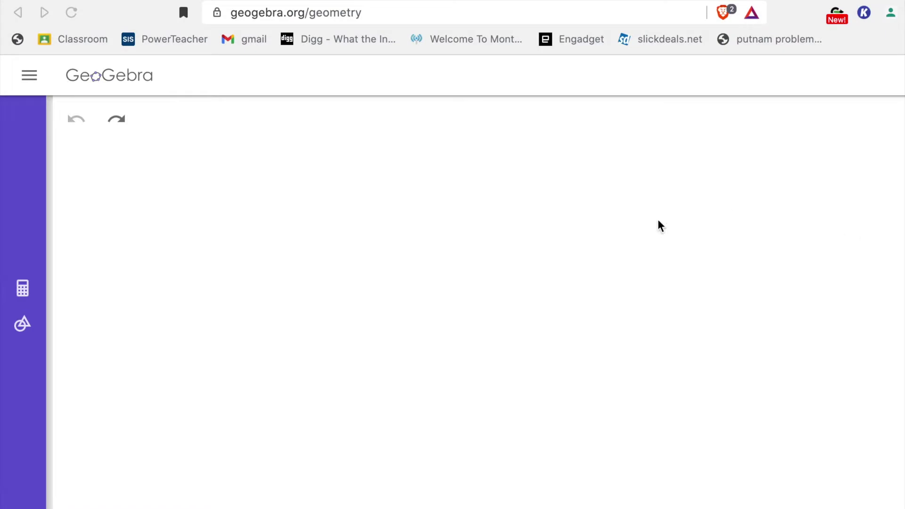
- Draw a circle centred at A passing through point B
{"action": "left_click", "coordinate": [32, 331]}
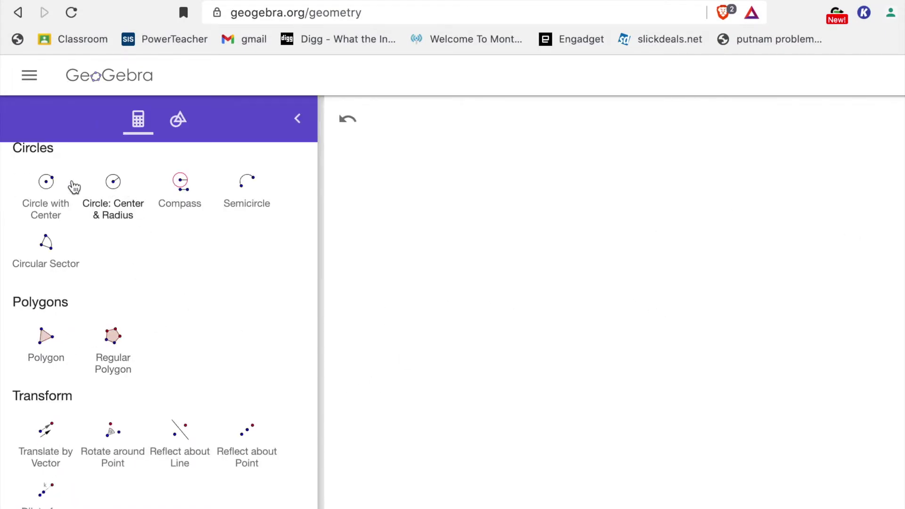
{"action": "left_click", "coordinate": [71, 188]}
{"action": "left_click", "coordinate": [613, 312]}
{"action": "left_click", "coordinate": [462, 399]}
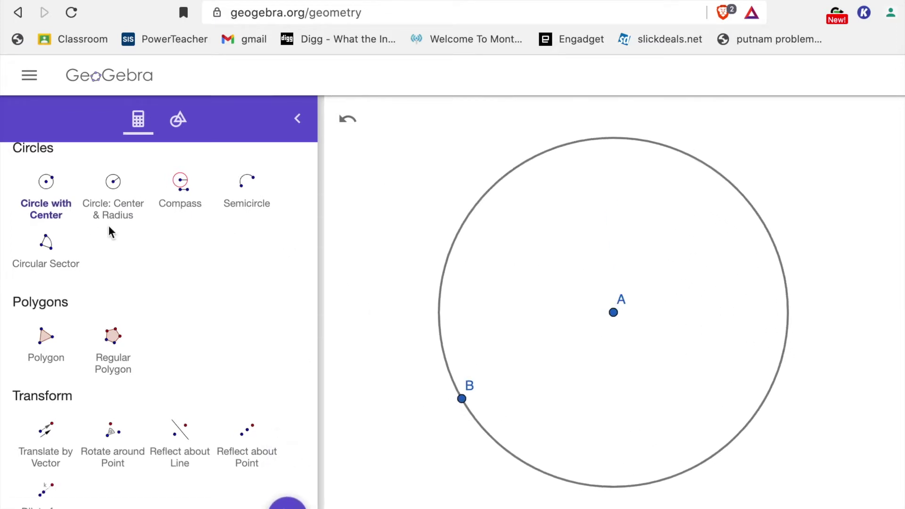
- Draw the vertical diameter from C at the circle's top to D at its bottom
{"action": "scroll", "coordinate": [157, 297], "scroll_direction": "up", "scroll_amount": 10}
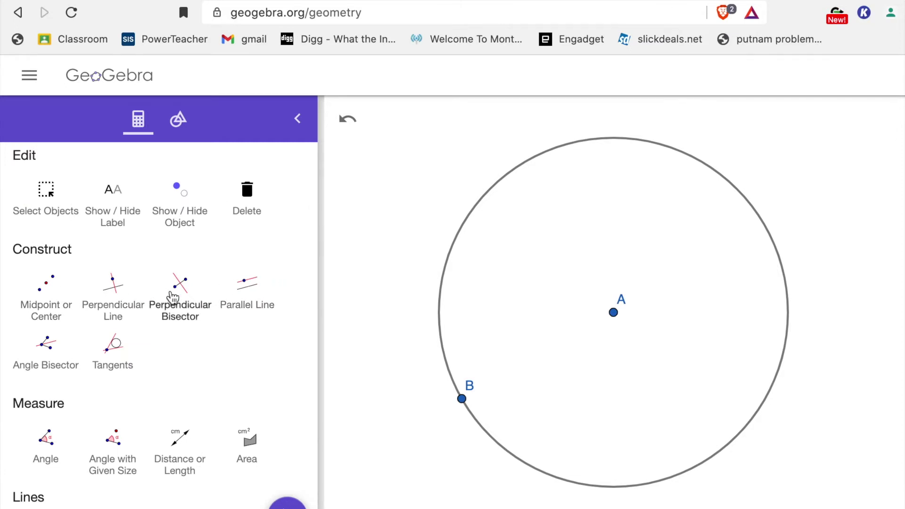
{"action": "scroll", "coordinate": [173, 297], "scroll_direction": "up", "scroll_amount": 5}
{"action": "left_click", "coordinate": [182, 208]}
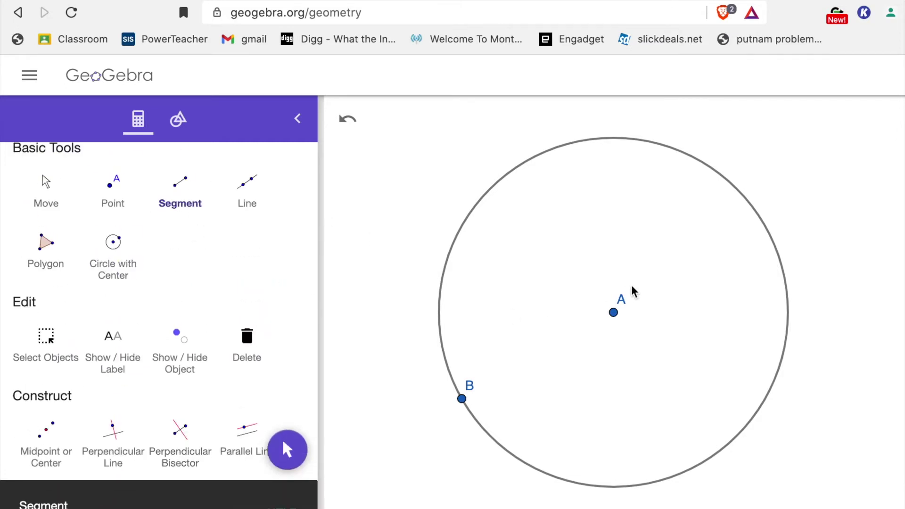
{"action": "left_click", "coordinate": [612, 142]}
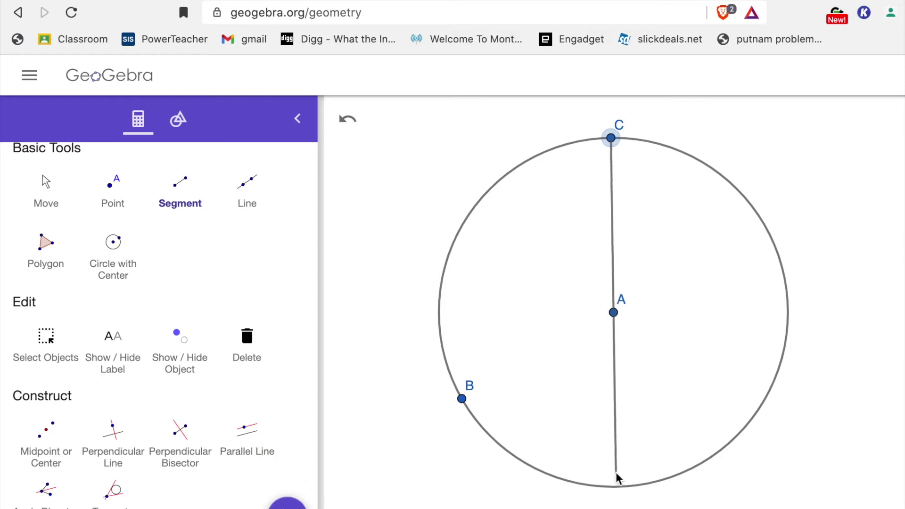
{"action": "left_click", "coordinate": [616, 487]}
{"action": "scroll", "coordinate": [599, 306], "scroll_direction": "up", "scroll_amount": 5}
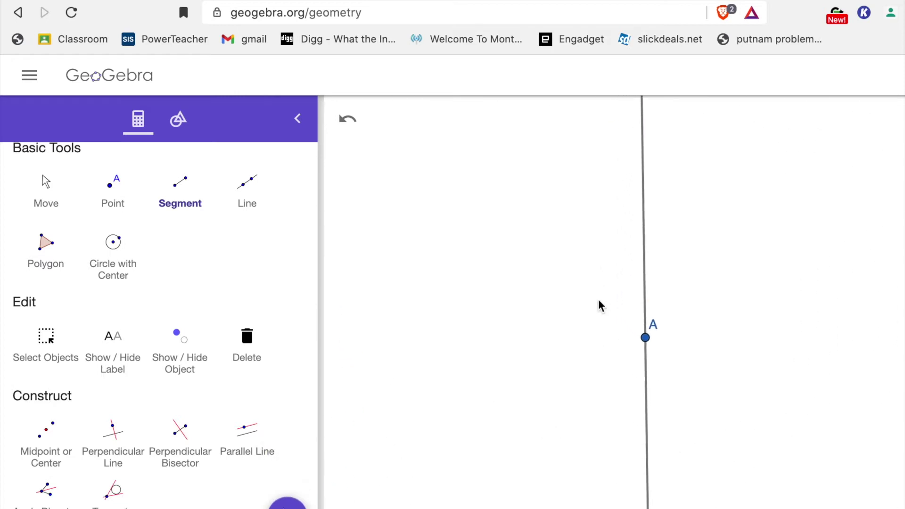
{"action": "scroll", "coordinate": [599, 306], "scroll_direction": "down", "scroll_amount": 6}
{"action": "scroll", "coordinate": [599, 305], "scroll_direction": "down", "scroll_amount": 2}
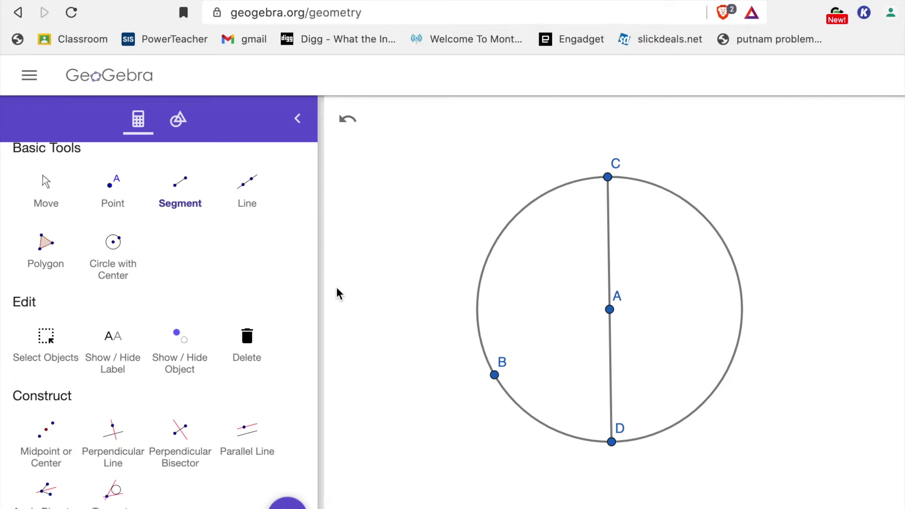
{"action": "scroll", "coordinate": [131, 402], "scroll_direction": "down", "scroll_amount": 5}
{"action": "scroll", "coordinate": [131, 402], "scroll_direction": "down", "scroll_amount": 1}
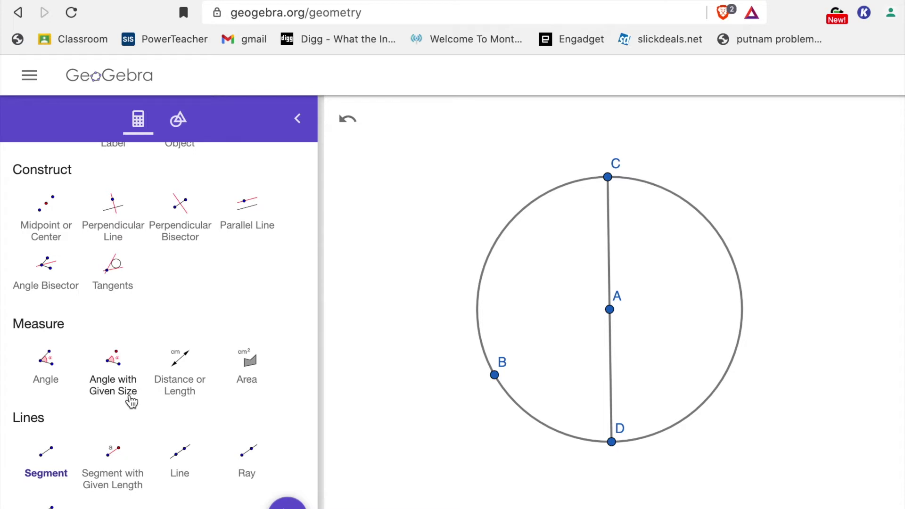
{"action": "scroll", "coordinate": [130, 401], "scroll_direction": "down", "scroll_amount": 7}
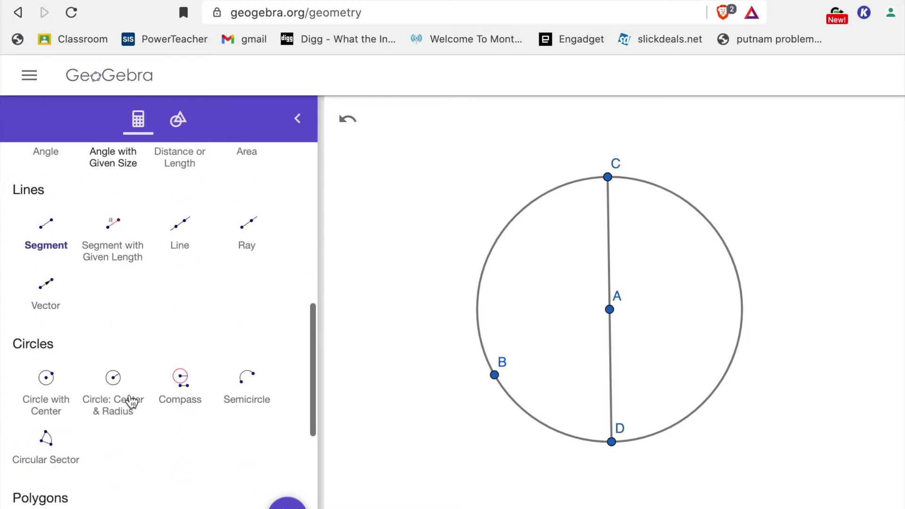
- Draw a helper circle centred at D through A, then chord BE between its intersections
{"action": "left_click", "coordinate": [77, 275]}
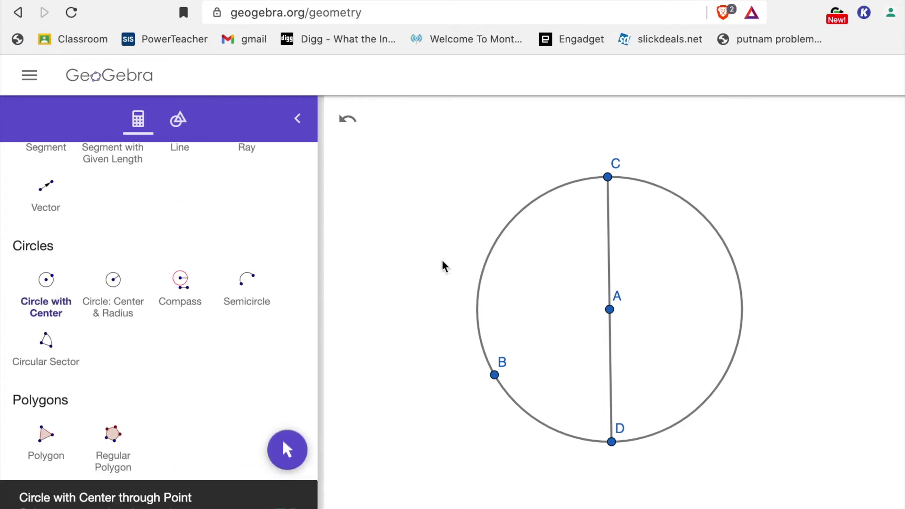
{"action": "left_click", "coordinate": [613, 443]}
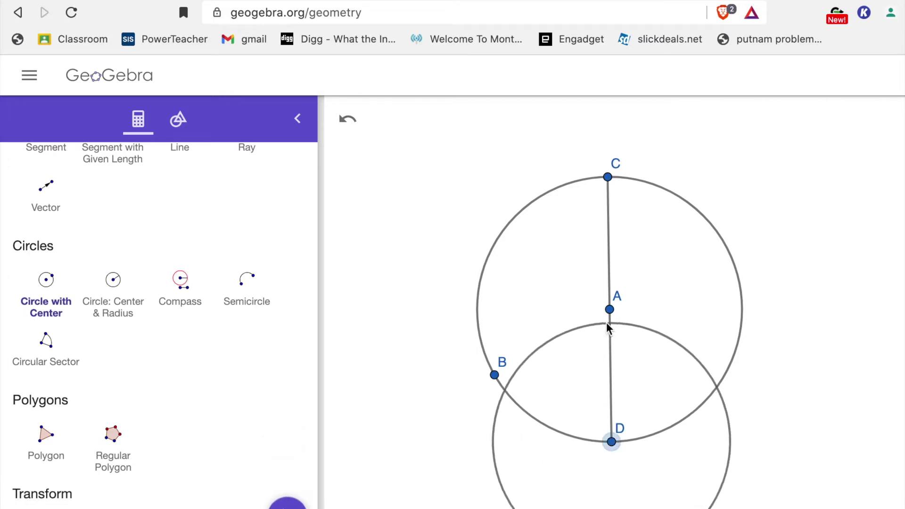
{"action": "left_click", "coordinate": [609, 309]}
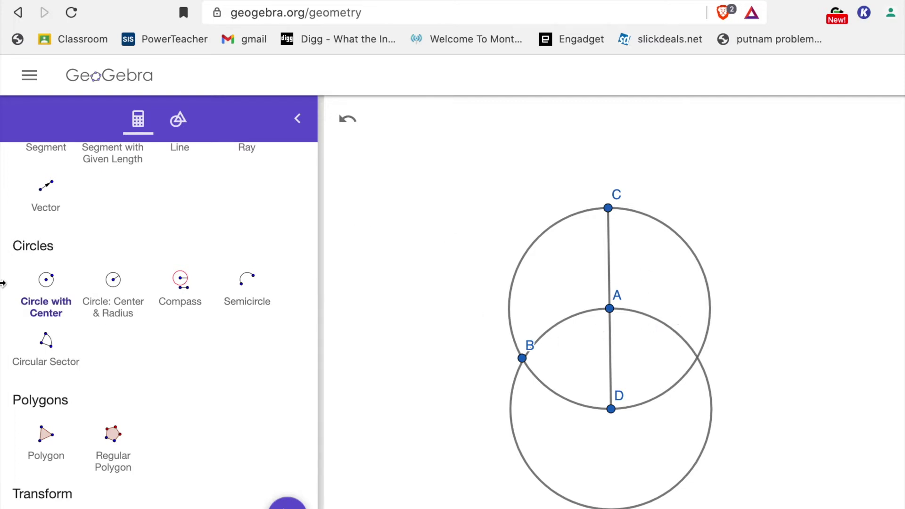
{"action": "scroll", "coordinate": [92, 199], "scroll_direction": "up", "scroll_amount": 15}
{"action": "left_click", "coordinate": [170, 202]}
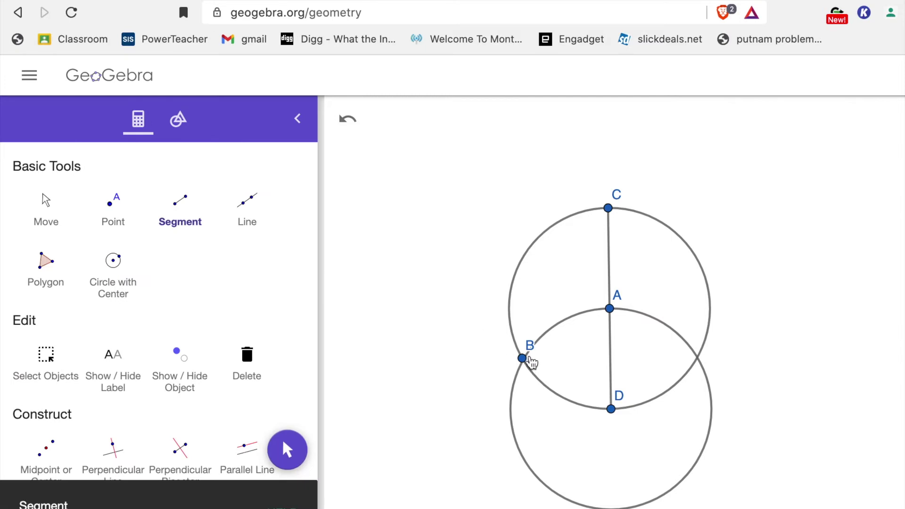
{"action": "left_click", "coordinate": [523, 358]}
{"action": "left_click", "coordinate": [696, 359]}
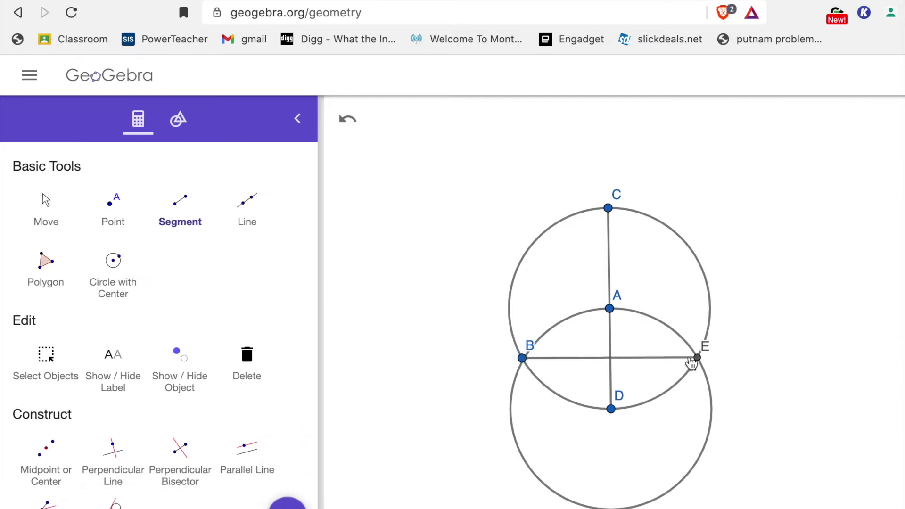
- Mark point F where chord BE crosses diameter CD
{"action": "left_click", "coordinate": [47, 205]}
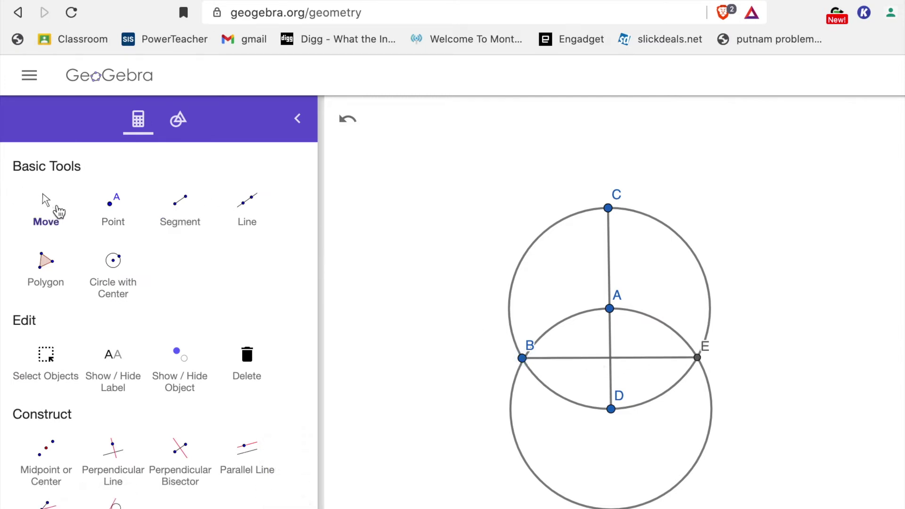
{"action": "left_click", "coordinate": [611, 366]}
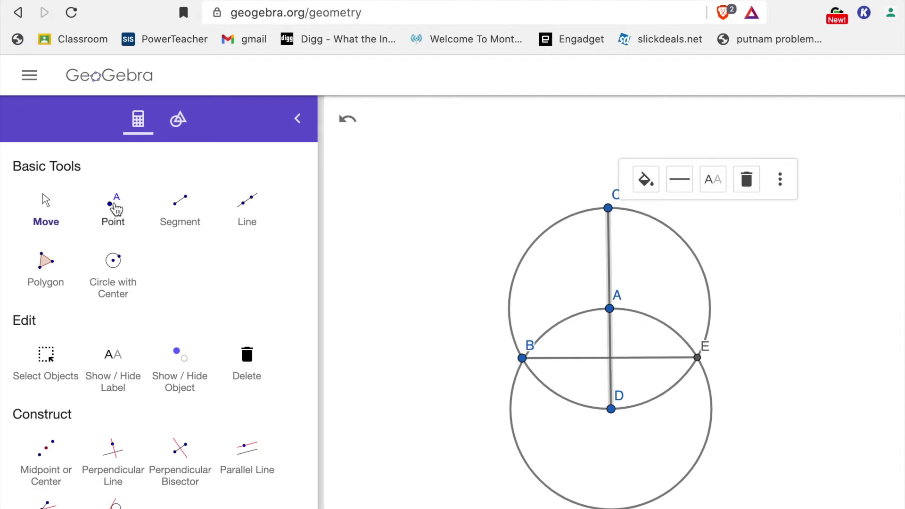
{"action": "left_click", "coordinate": [114, 200]}
{"action": "left_click", "coordinate": [611, 359]}
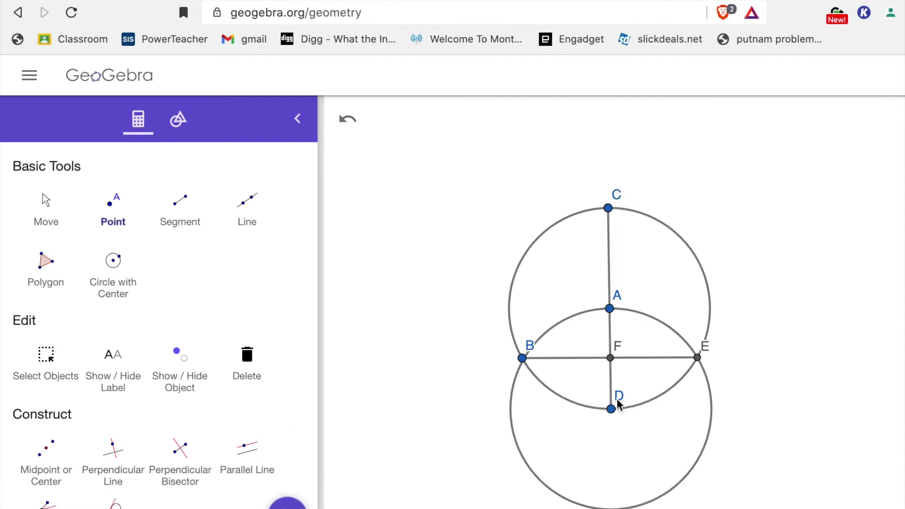
- Hide the helper circle centred at D through its settings
{"action": "left_click", "coordinate": [46, 207]}
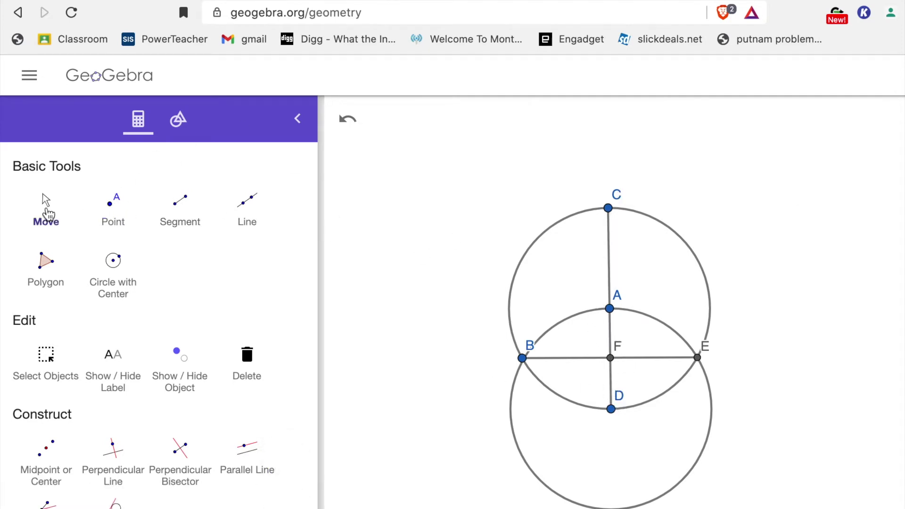
{"action": "left_click", "coordinate": [512, 403]}
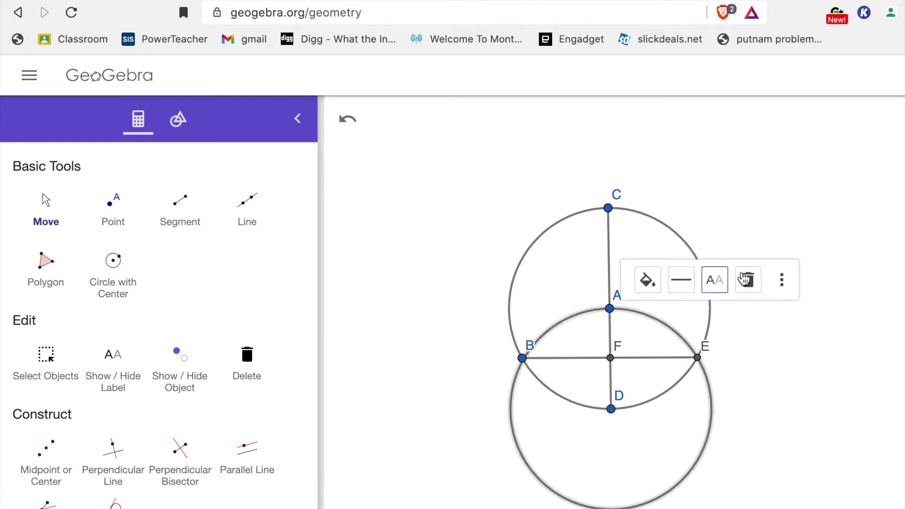
{"action": "left_click", "coordinate": [782, 280]}
{"action": "left_click", "coordinate": [840, 394]}
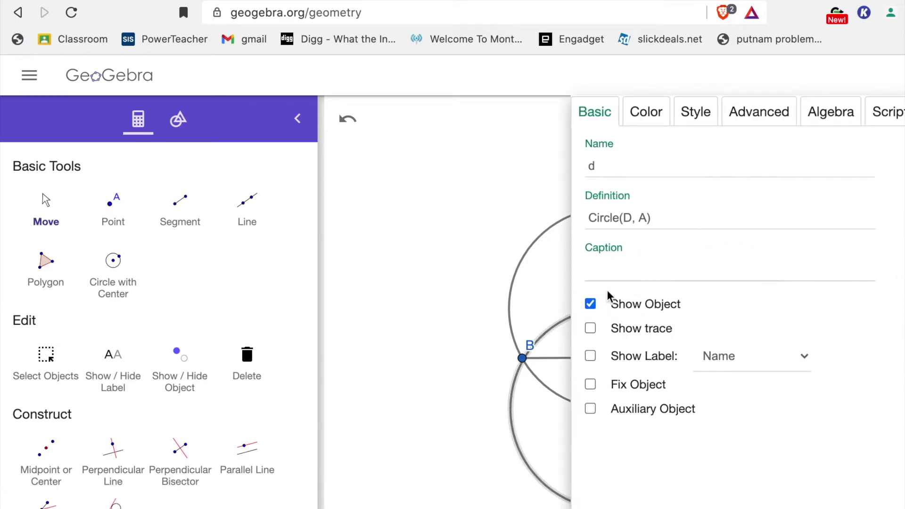
{"action": "left_click", "coordinate": [590, 303]}
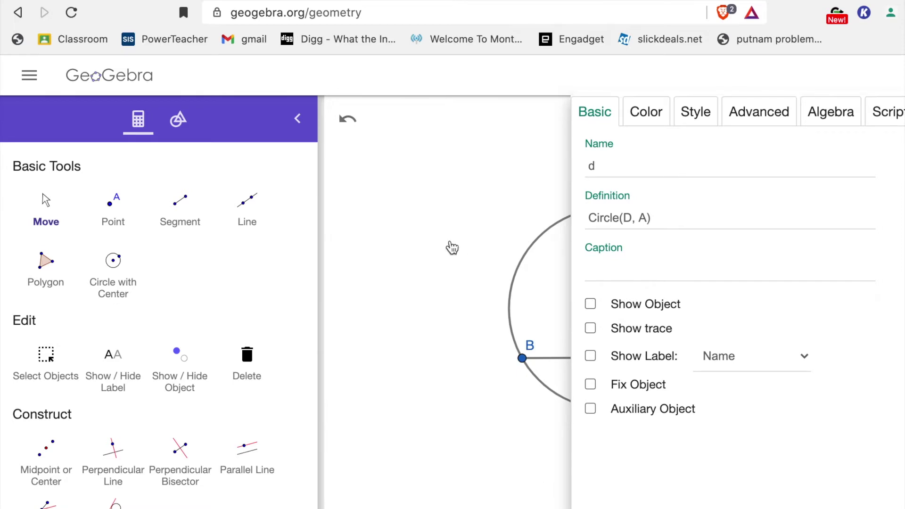
{"action": "left_click", "coordinate": [452, 248]}
{"action": "key", "text": "Escape"}
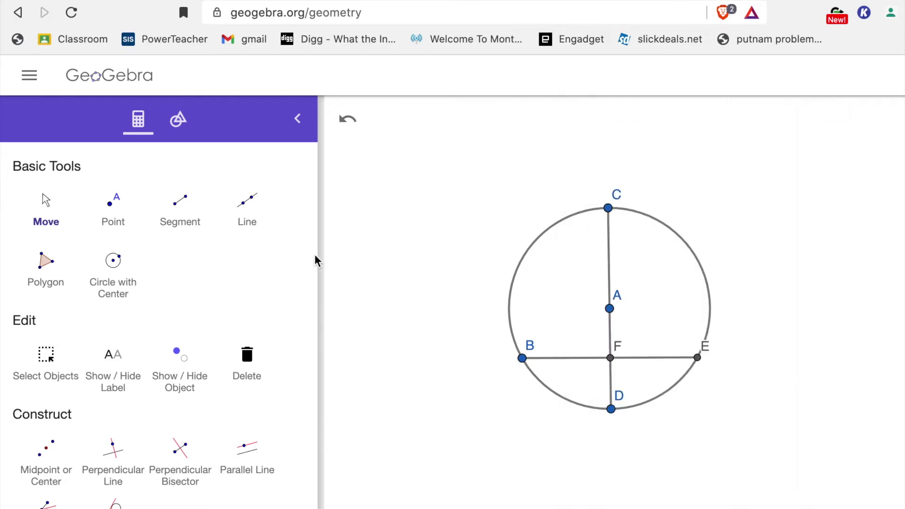
- Draw segment CG from point C with its length set to BF
{"action": "scroll", "coordinate": [60, 425], "scroll_direction": "down", "scroll_amount": 10}
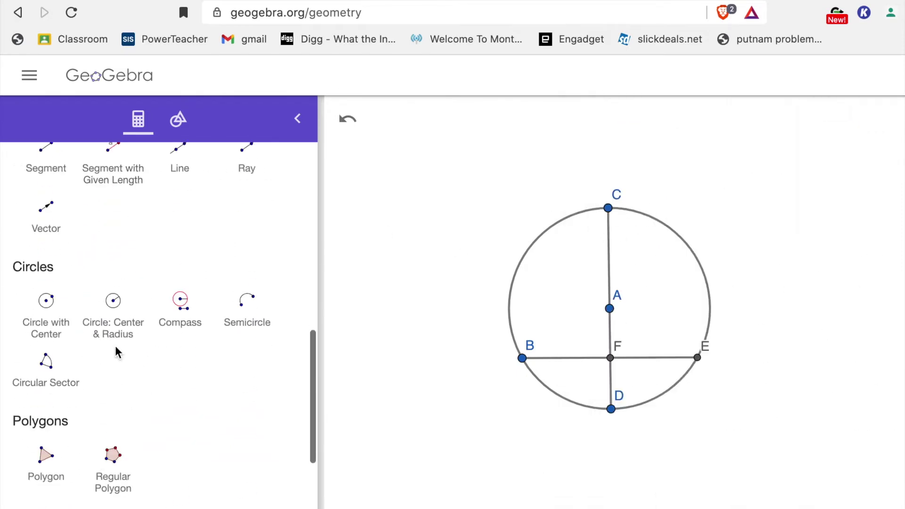
{"action": "scroll", "coordinate": [117, 352], "scroll_direction": "down", "scroll_amount": 5}
{"action": "left_click", "coordinate": [113, 335]}
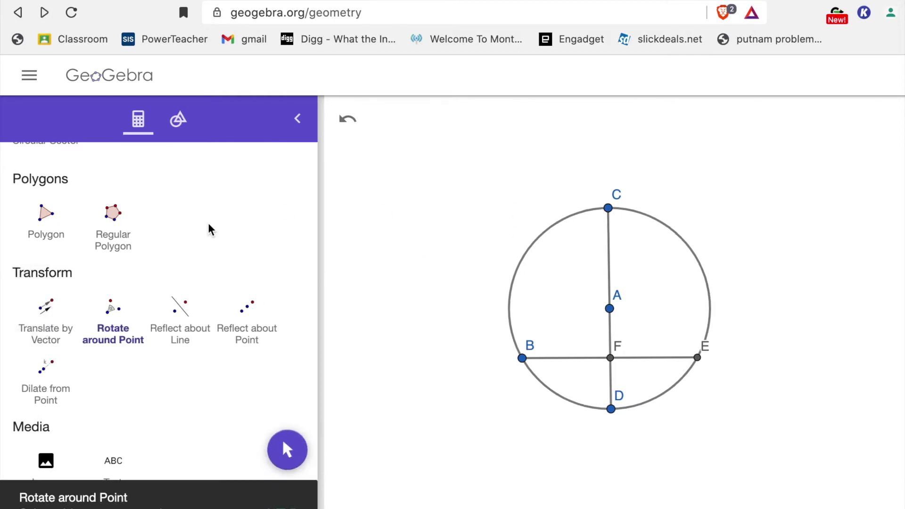
{"action": "scroll", "coordinate": [210, 229], "scroll_direction": "up", "scroll_amount": 8}
{"action": "scroll", "coordinate": [190, 360], "scroll_direction": "down", "scroll_amount": 10}
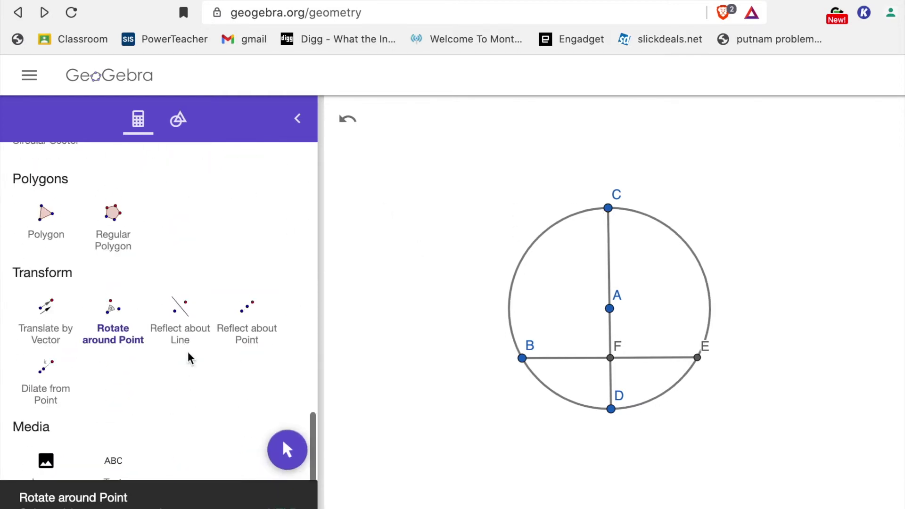
{"action": "scroll", "coordinate": [36, 324], "scroll_direction": "up", "scroll_amount": 3}
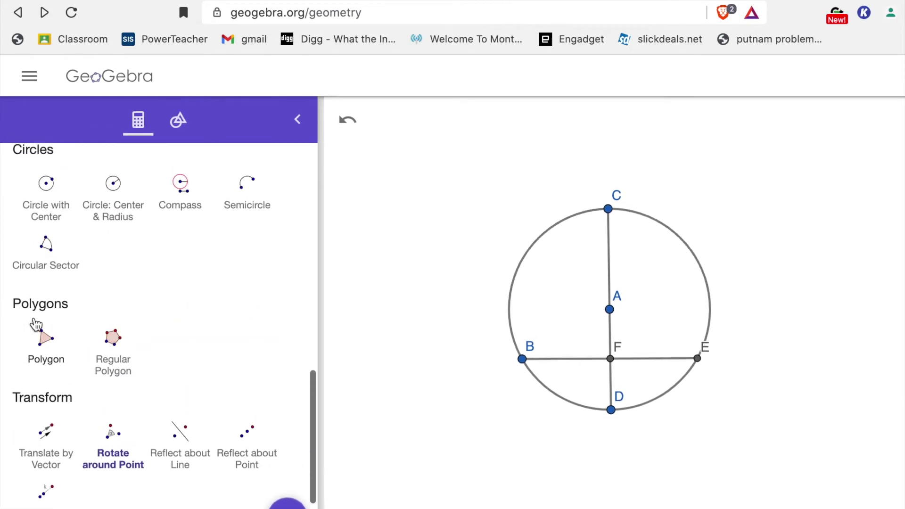
{"action": "scroll", "coordinate": [36, 324], "scroll_direction": "down", "scroll_amount": 3}
{"action": "scroll", "coordinate": [37, 309], "scroll_direction": "up", "scroll_amount": 7}
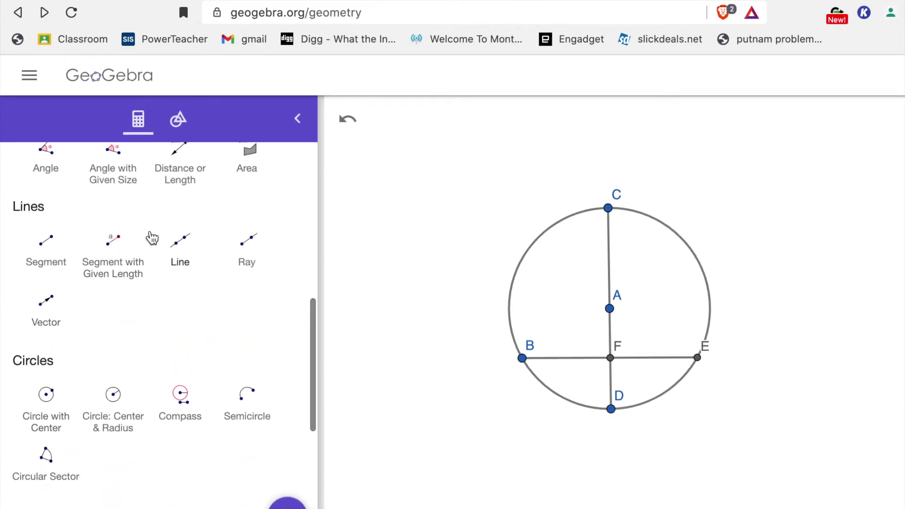
{"action": "left_click", "coordinate": [113, 250]}
{"action": "left_click", "coordinate": [608, 208]}
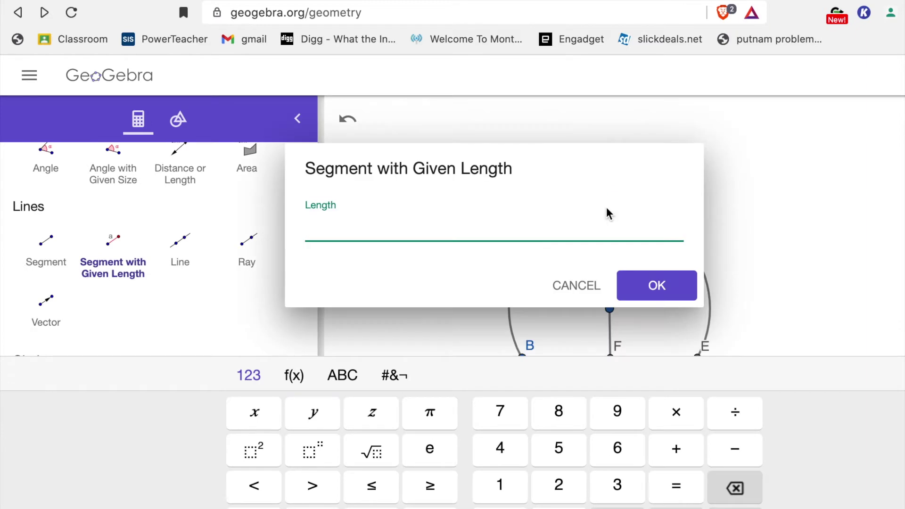
{"action": "type", "text": "BF"}
{"action": "left_click", "coordinate": [661, 286]}
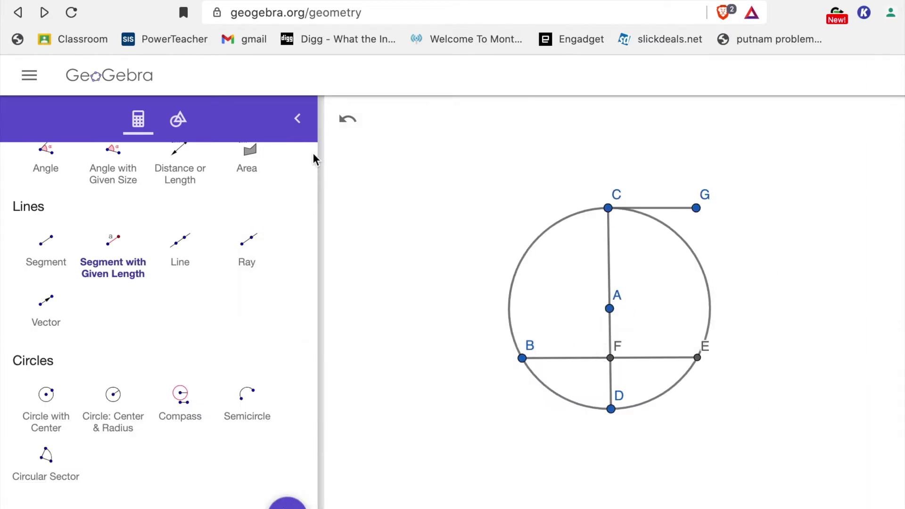
{"action": "scroll", "coordinate": [313, 153], "scroll_direction": "up", "scroll_amount": 10}
{"action": "left_click", "coordinate": [57, 203]}
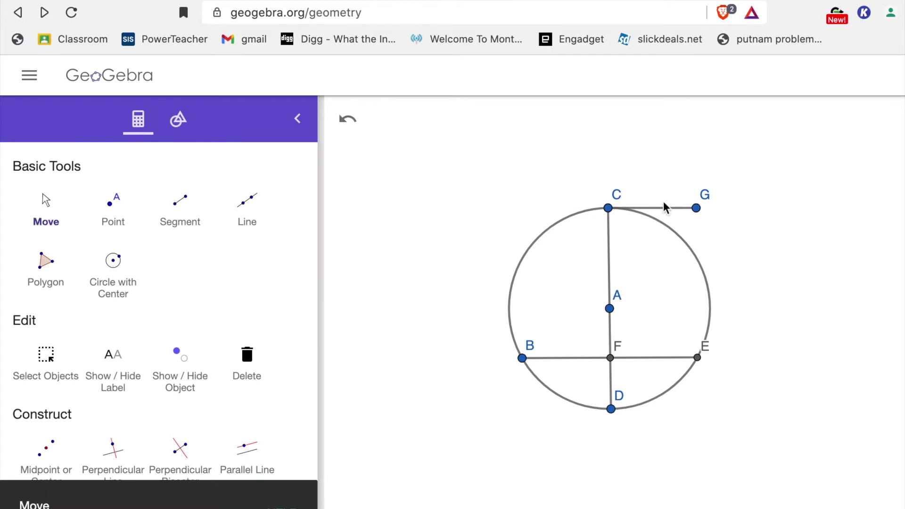
- Move G onto the upper-left arc and add chord GH of length BF, H on the circle
{"action": "left_click_drag", "start_coordinate": [696, 208], "coordinate": [522, 260]}
{"action": "scroll", "coordinate": [194, 299], "scroll_direction": "down", "scroll_amount": 9}
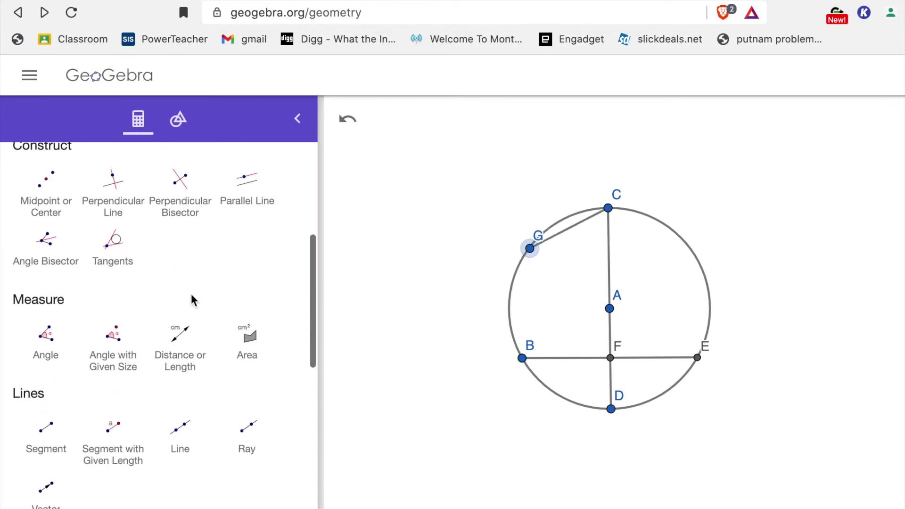
{"action": "left_click", "coordinate": [114, 283]}
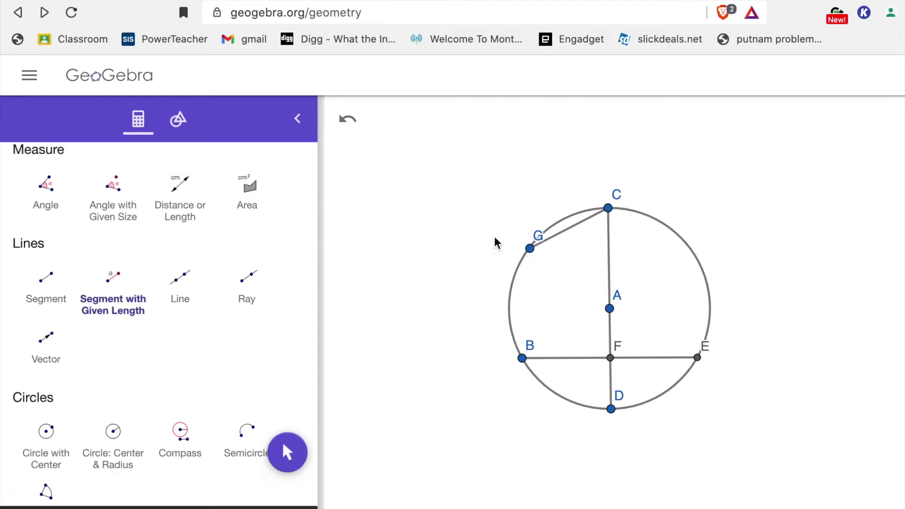
{"action": "left_click", "coordinate": [530, 250]}
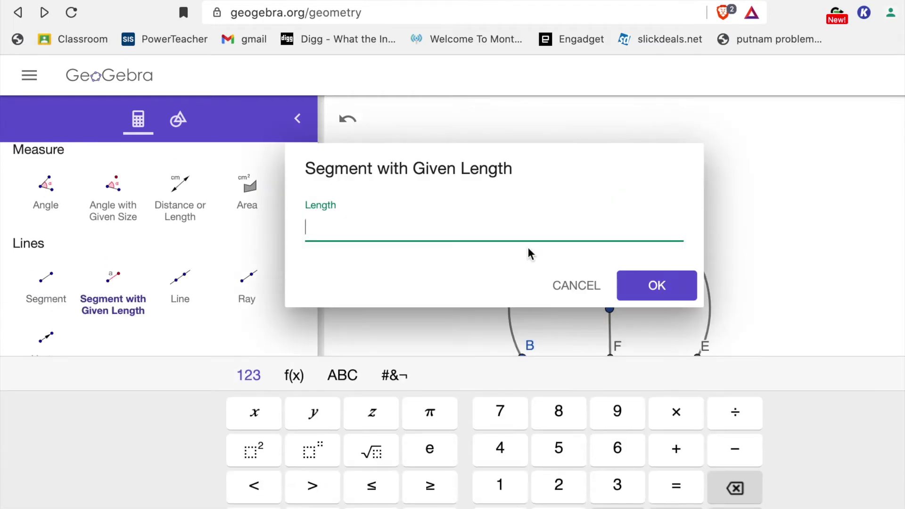
{"action": "key", "text": "Return"}
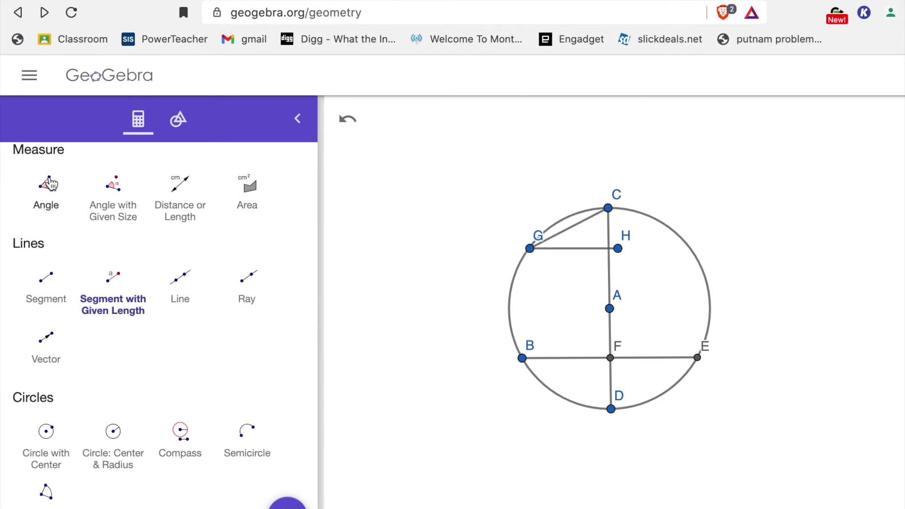
{"action": "key", "text": "Escape"}
{"action": "left_click_drag", "start_coordinate": [618, 248], "coordinate": [520, 314]}
- Add chord HI of length BF and move I onto the lower arc
{"action": "scroll", "coordinate": [239, 292], "scroll_direction": "down", "scroll_amount": 2}
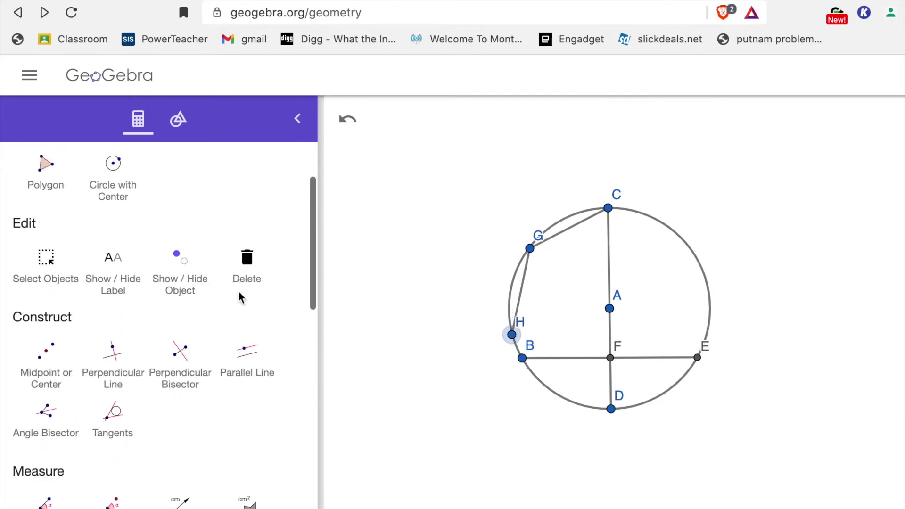
{"action": "scroll", "coordinate": [71, 378], "scroll_direction": "down", "scroll_amount": 6}
{"action": "left_click", "coordinate": [113, 351]}
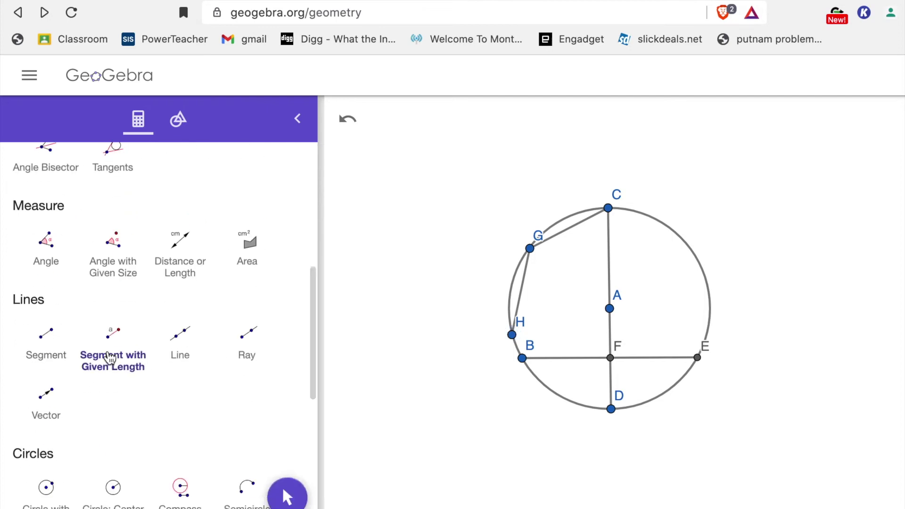
{"action": "left_click", "coordinate": [512, 335]}
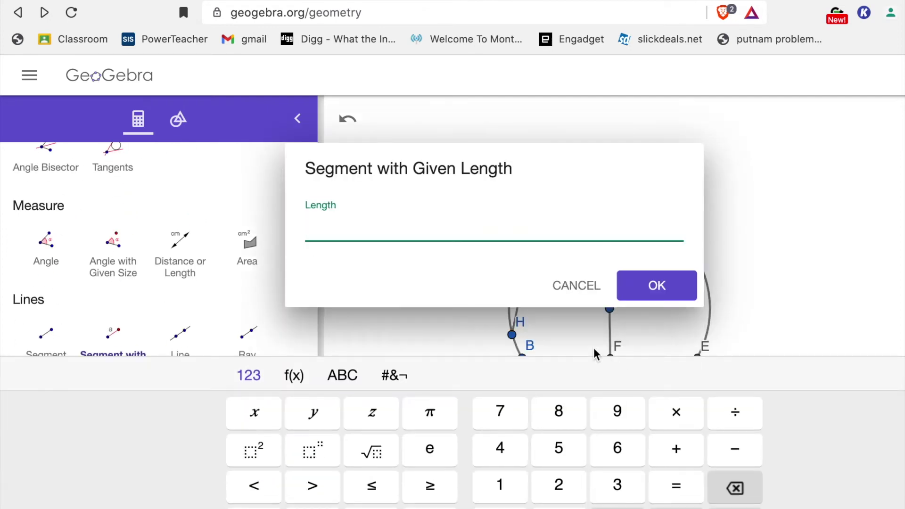
{"action": "key", "text": "Return"}
{"action": "scroll", "coordinate": [128, 199], "scroll_direction": "up", "scroll_amount": 5}
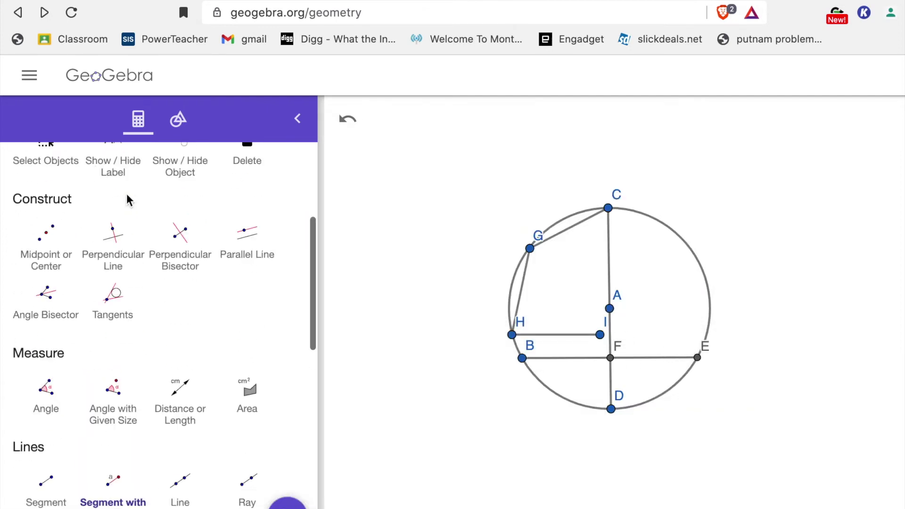
{"action": "left_click", "coordinate": [44, 222]}
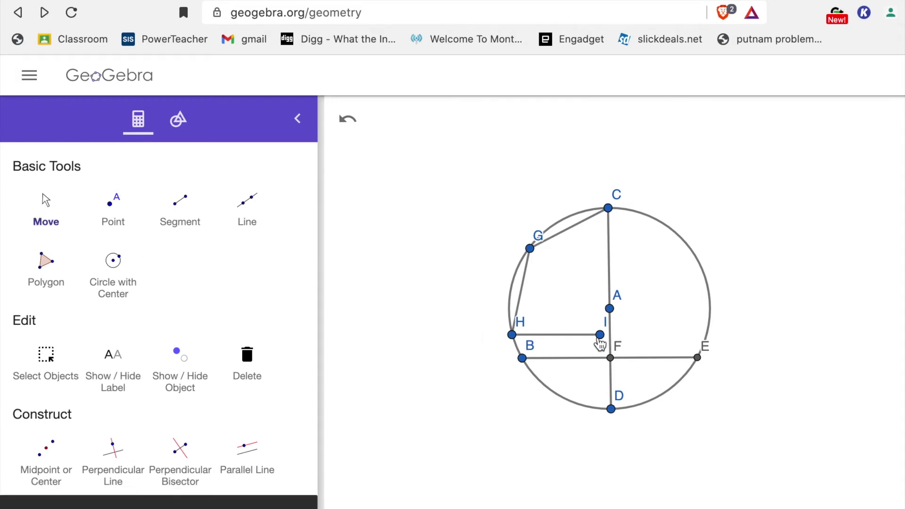
{"action": "left_click_drag", "start_coordinate": [599, 335], "coordinate": [566, 400]}
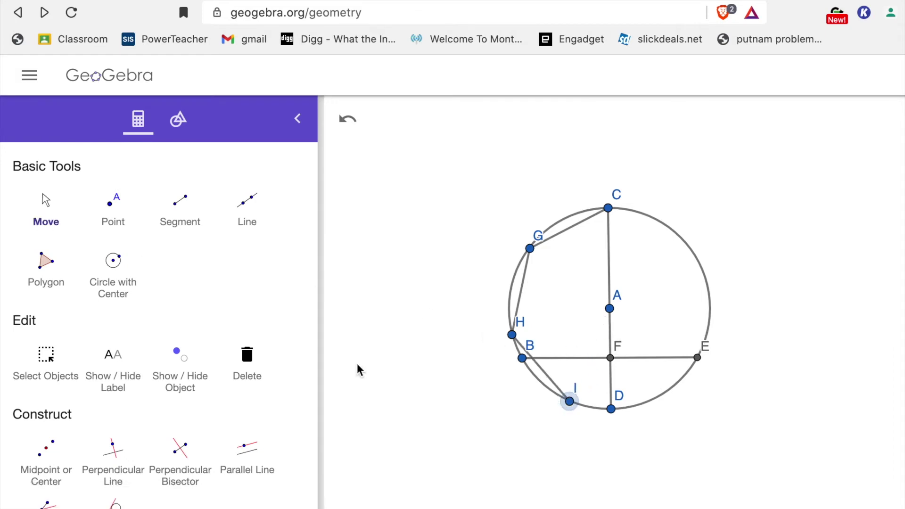
- Add the fixed-length chord IJ and nudge J onto the circle
{"action": "scroll", "coordinate": [125, 410], "scroll_direction": "down", "scroll_amount": 8}
{"action": "left_click", "coordinate": [103, 348]}
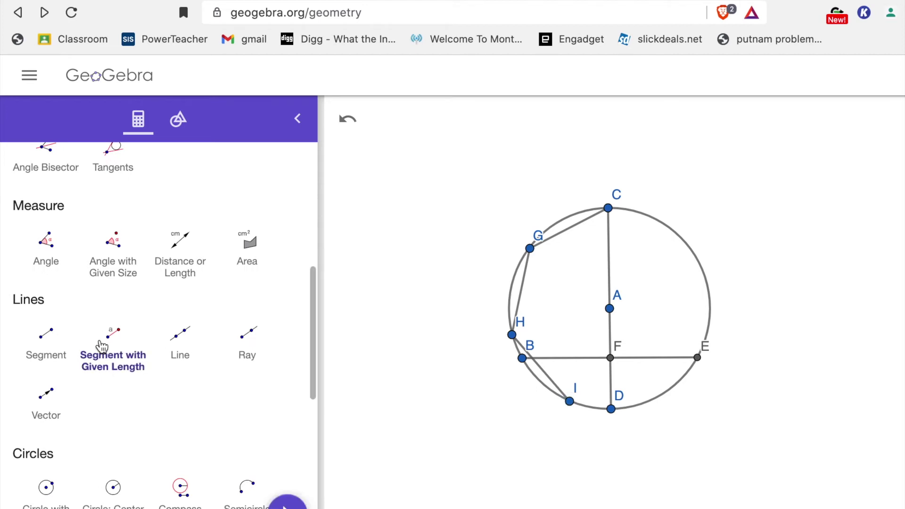
{"action": "left_click", "coordinate": [570, 401]}
{"action": "type", "text": "3"}
{"action": "key", "text": "Return"}
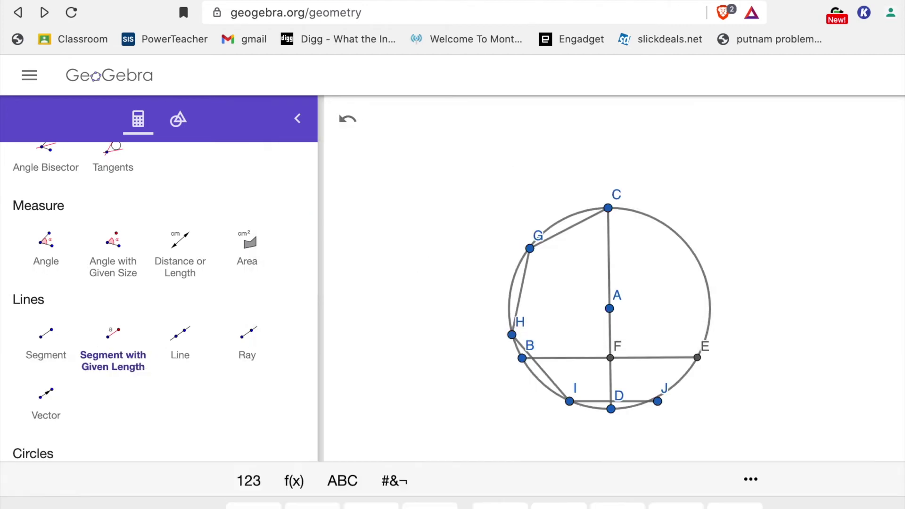
{"action": "left_click", "coordinate": [665, 400]}
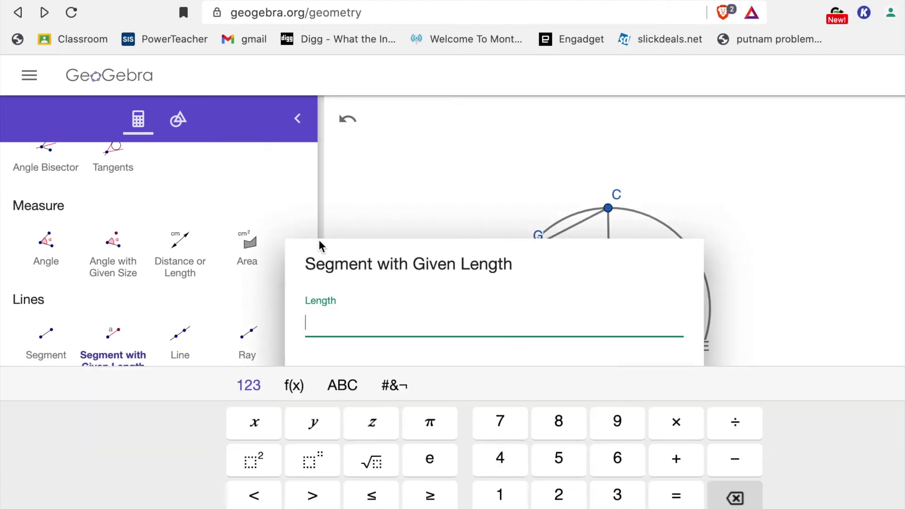
{"action": "left_click", "coordinate": [81, 178]}
{"action": "scroll", "coordinate": [81, 179], "scroll_direction": "up", "scroll_amount": 8}
{"action": "left_click", "coordinate": [45, 202]}
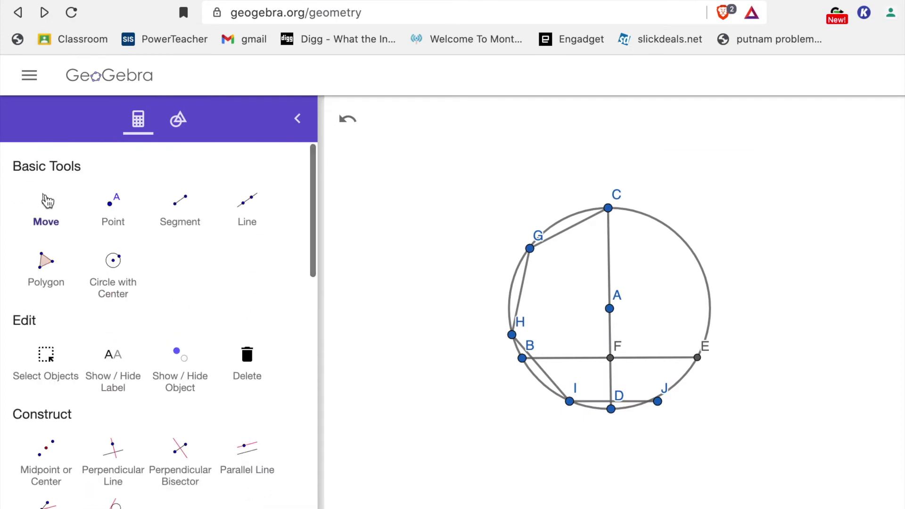
{"action": "left_click_drag", "start_coordinate": [658, 402], "coordinate": [657, 398]}
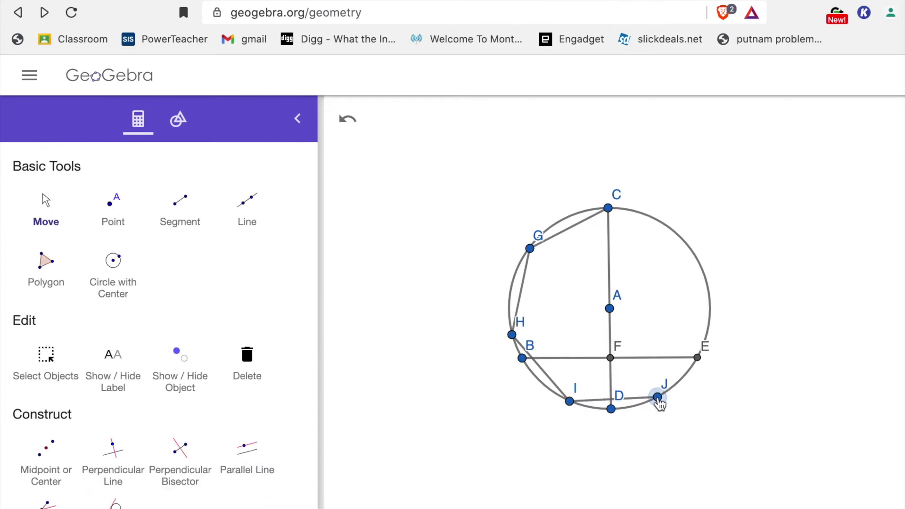
- Add the fixed-length chord JK and move K onto the circle beside E
{"action": "scroll", "coordinate": [96, 256], "scroll_direction": "down", "scroll_amount": 6}
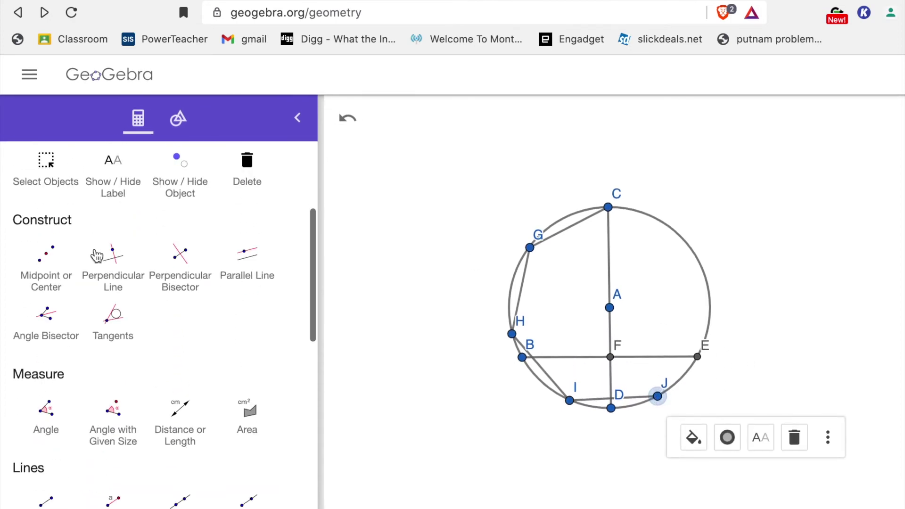
{"action": "scroll", "coordinate": [122, 467], "scroll_direction": "down", "scroll_amount": 1}
{"action": "left_click", "coordinate": [117, 410]}
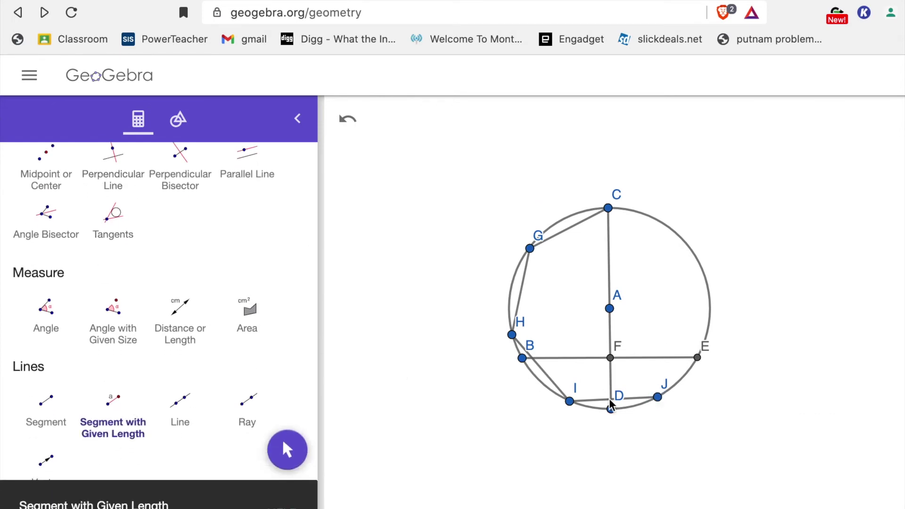
{"action": "left_click", "coordinate": [658, 399]}
{"action": "type", "text": "8"}
{"action": "key", "text": "Return"}
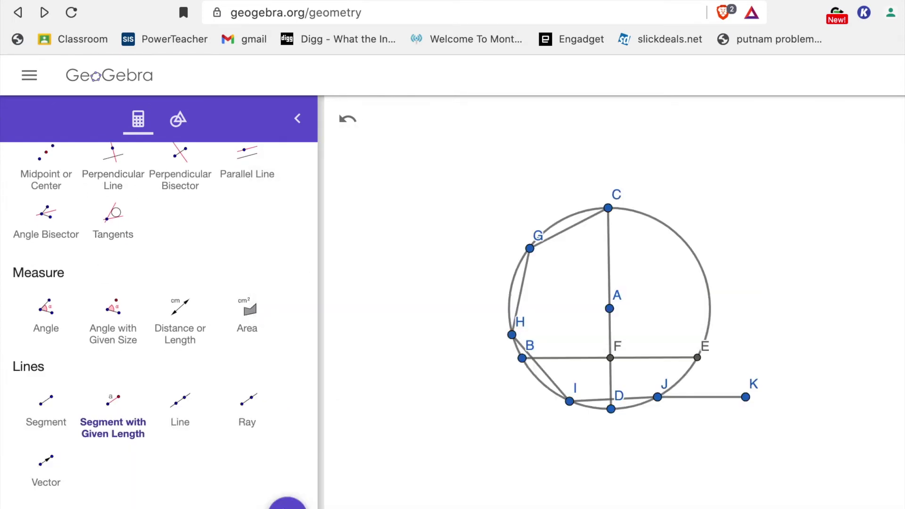
{"action": "scroll", "coordinate": [304, 192], "scroll_direction": "up", "scroll_amount": 7}
{"action": "left_click", "coordinate": [61, 199]}
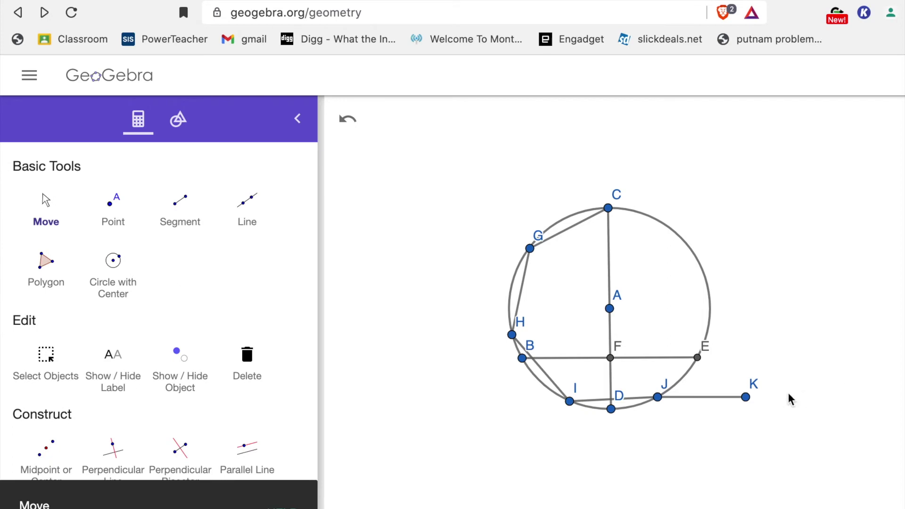
{"action": "left_click_drag", "start_coordinate": [752, 400], "coordinate": [719, 322]}
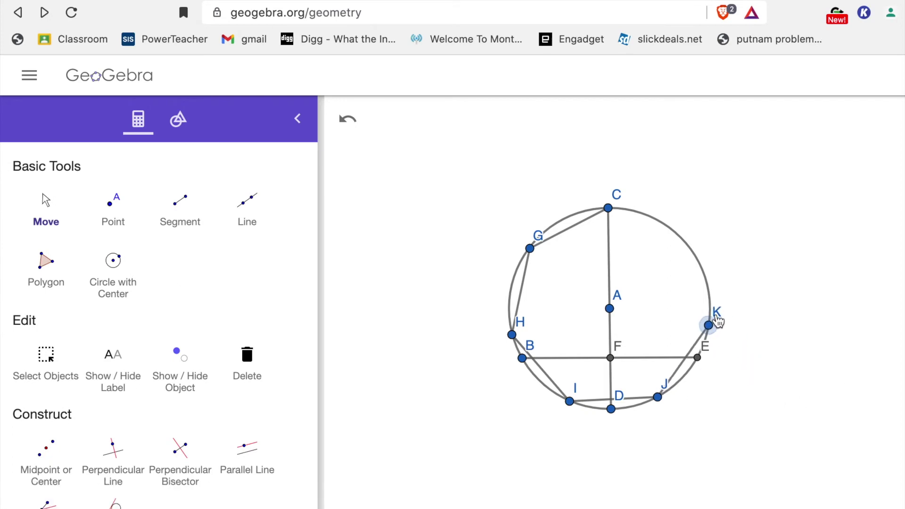
- Add chord KL, move L onto the upper-right arc, and start the closing side at C
{"action": "scroll", "coordinate": [178, 269], "scroll_direction": "down", "scroll_amount": 4}
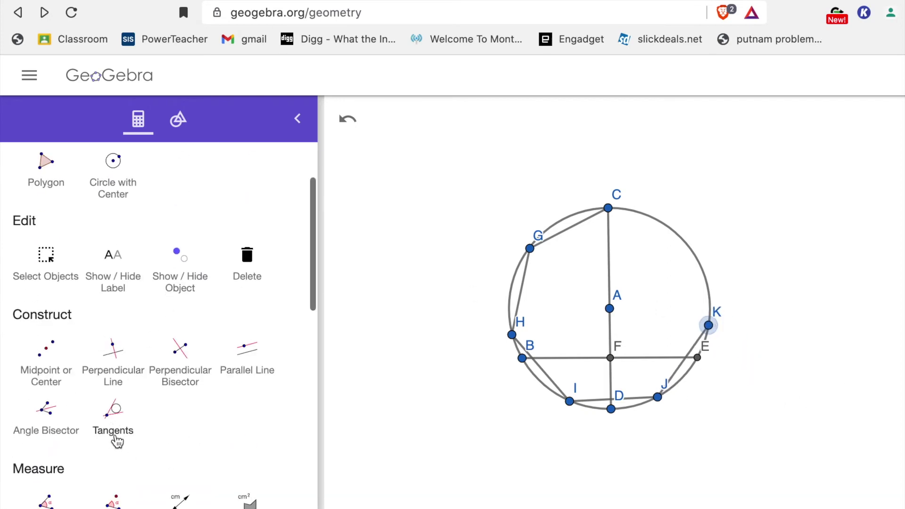
{"action": "scroll", "coordinate": [118, 424], "scroll_direction": "down", "scroll_amount": 2}
{"action": "left_click", "coordinate": [119, 415]}
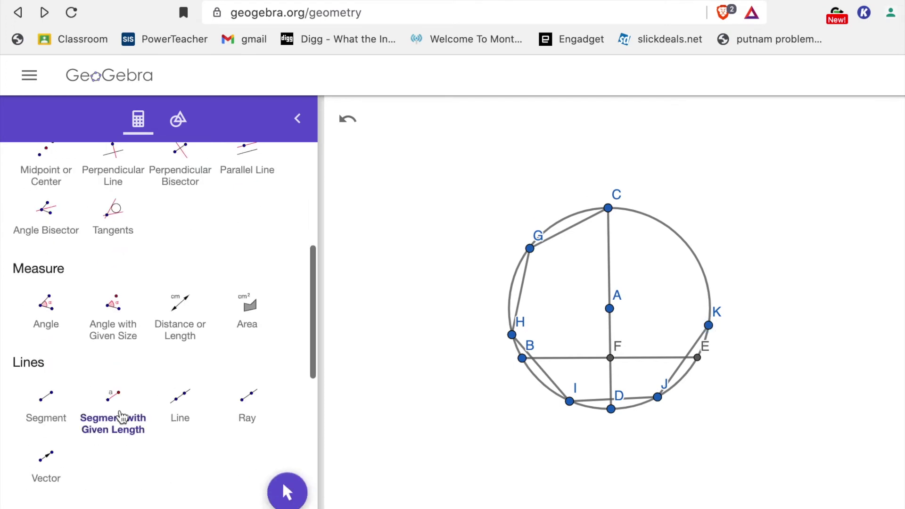
{"action": "left_click", "coordinate": [708, 325]}
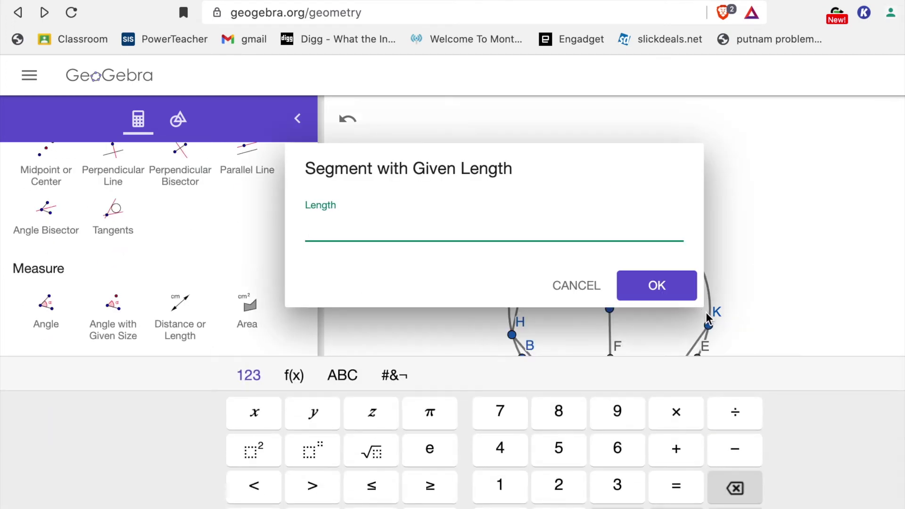
{"action": "key", "text": "Escape"}
{"action": "scroll", "coordinate": [174, 279], "scroll_direction": "down", "scroll_amount": 3}
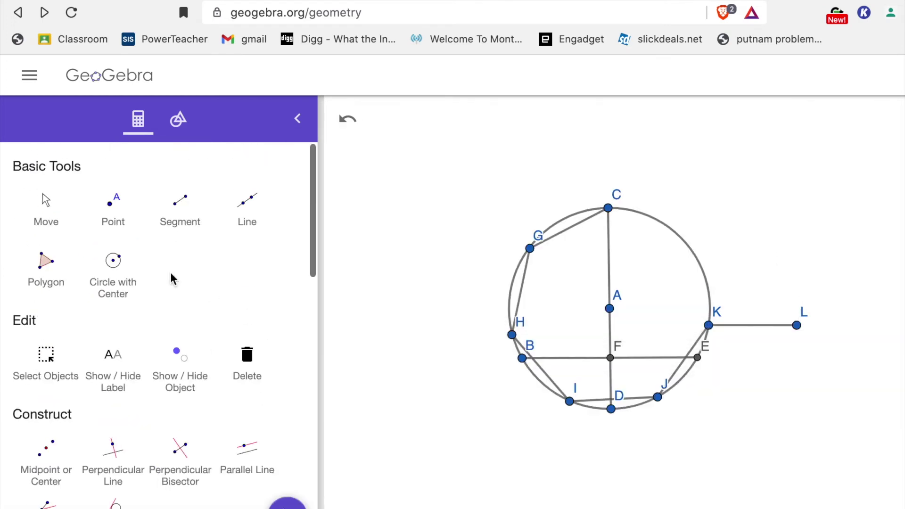
{"action": "left_click", "coordinate": [52, 217]}
{"action": "left_click_drag", "start_coordinate": [798, 326], "coordinate": [683, 240]}
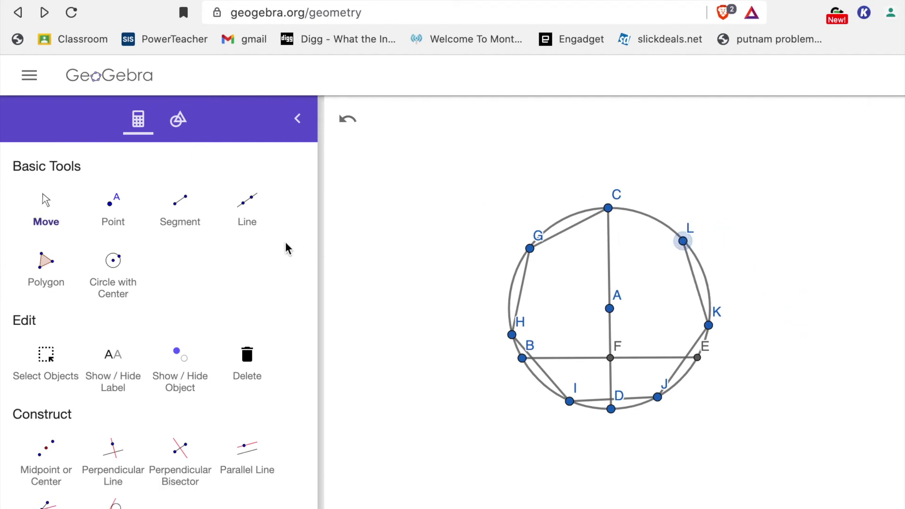
{"action": "left_click", "coordinate": [197, 210]}
{"action": "left_click", "coordinate": [616, 210]}
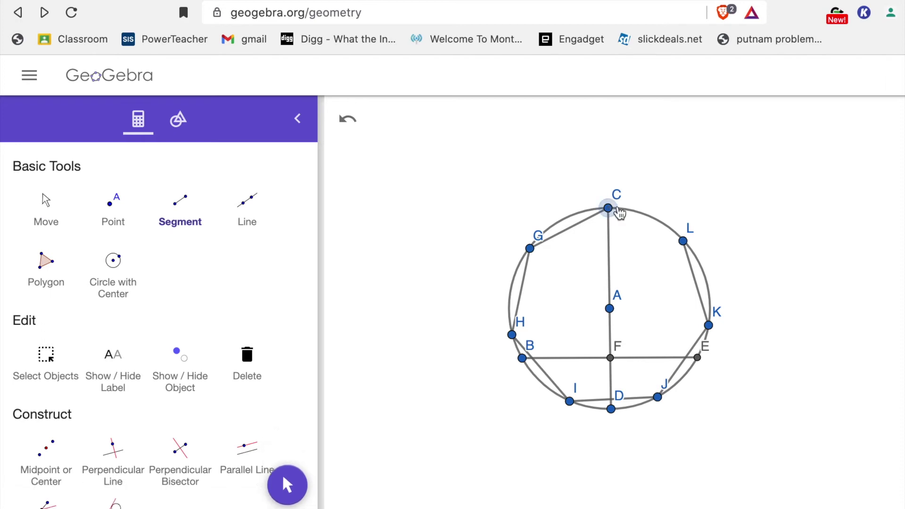
- Close the heptagon with the segment from C to L
{"action": "left_click", "coordinate": [683, 241]}
{"action": "scroll", "coordinate": [684, 244], "scroll_direction": "down", "scroll_amount": 1}
{"action": "scroll", "coordinate": [652, 391], "scroll_direction": "down", "scroll_amount": 2}
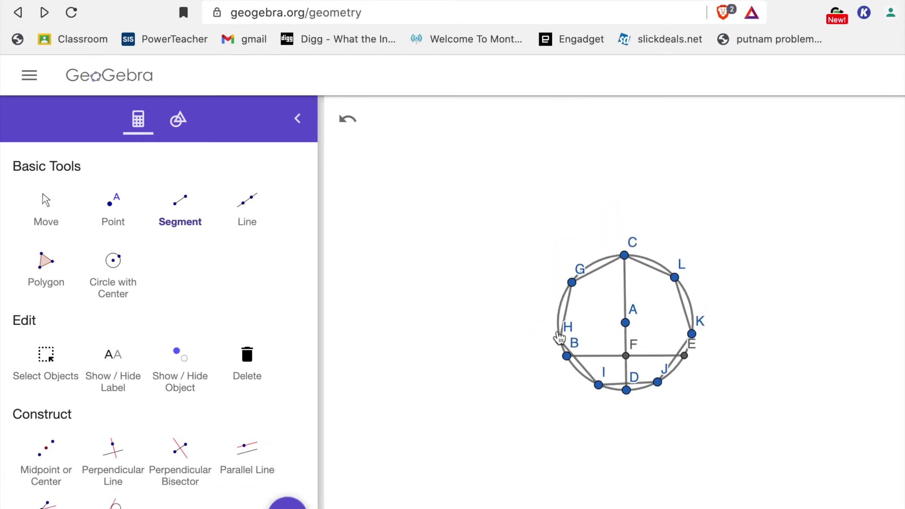
{"action": "left_click", "coordinate": [51, 216]}
- Hide point F and chord segment g via Show Object in settings
{"action": "scroll", "coordinate": [653, 361], "scroll_direction": "up", "scroll_amount": 3}
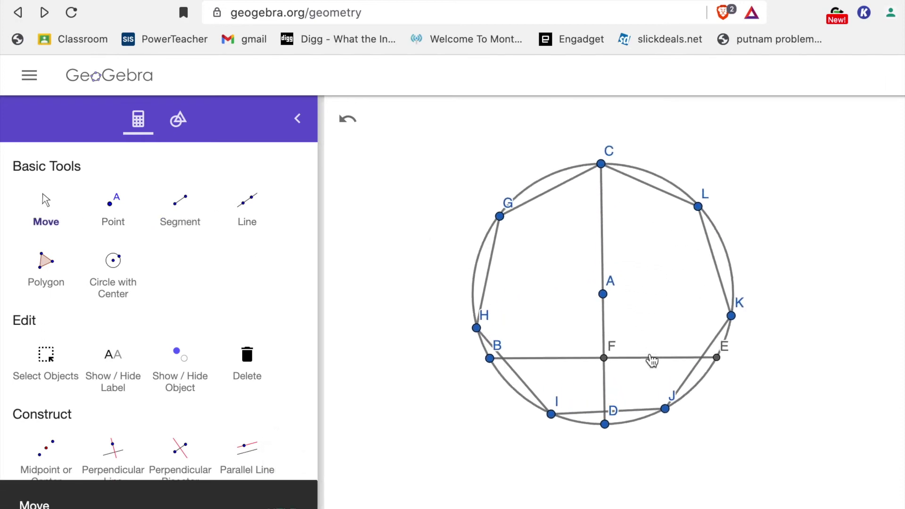
{"action": "left_click", "coordinate": [605, 359]}
{"action": "left_click", "coordinate": [774, 399]}
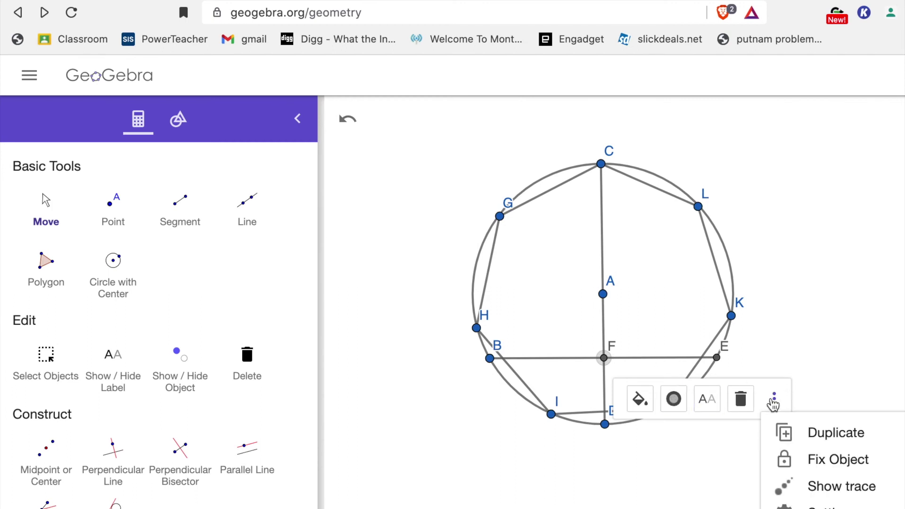
{"action": "left_click", "coordinate": [820, 507]}
{"action": "left_click", "coordinate": [622, 307]}
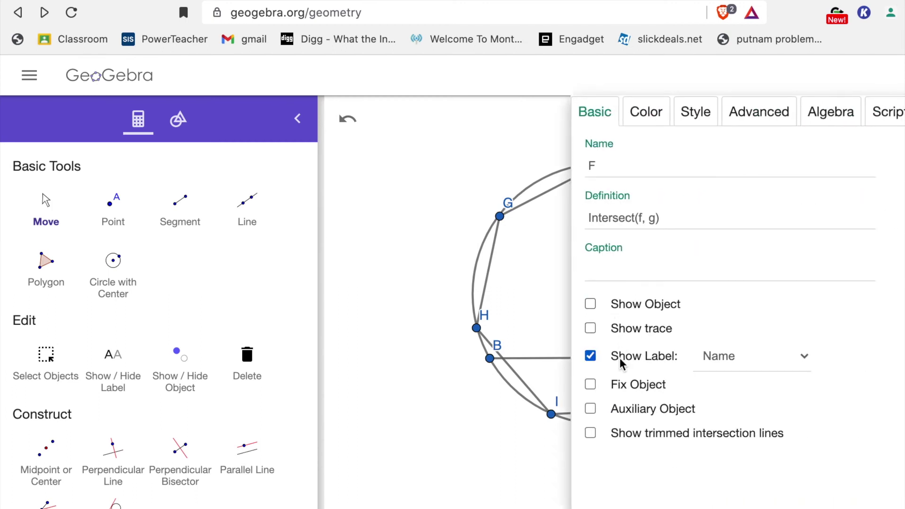
{"action": "left_click", "coordinate": [546, 365]}
{"action": "left_click", "coordinate": [590, 304]}
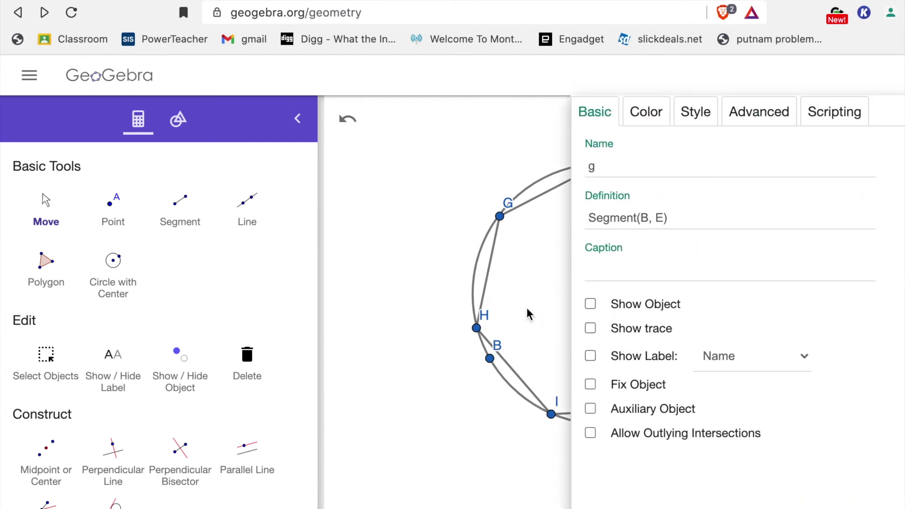
- Hide diameter CD, construction circle c and point B, then recentre the heptagon
{"action": "left_click_drag", "start_coordinate": [529, 316], "coordinate": [426, 297]}
{"action": "left_click", "coordinate": [467, 285]}
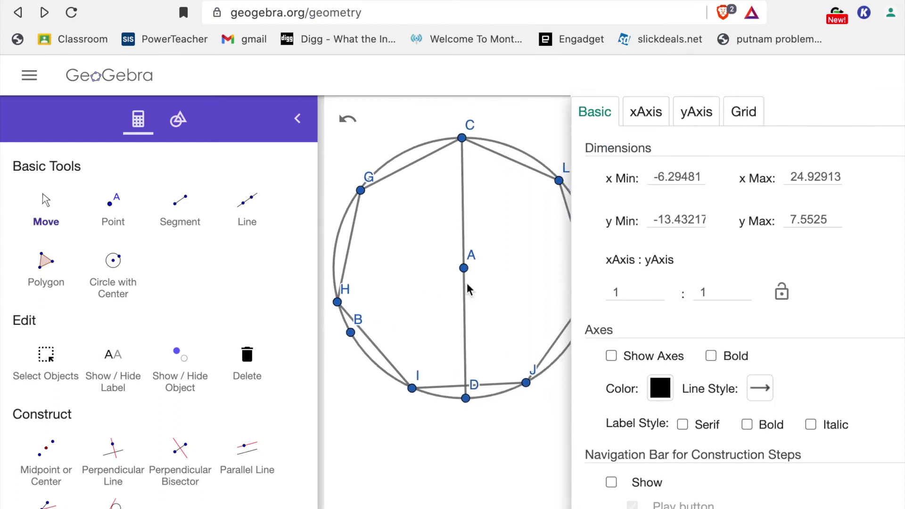
{"action": "left_click", "coordinate": [465, 286]}
{"action": "left_click", "coordinate": [619, 305]}
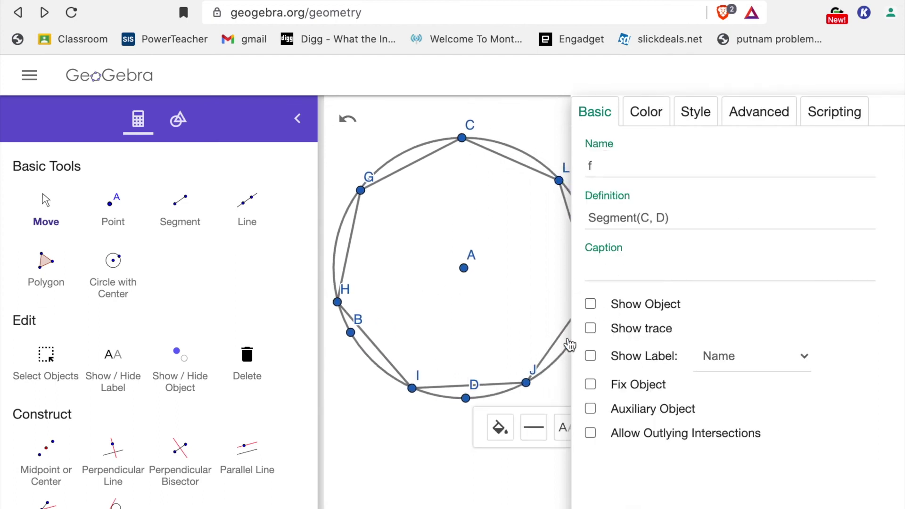
{"action": "left_click", "coordinate": [499, 395]}
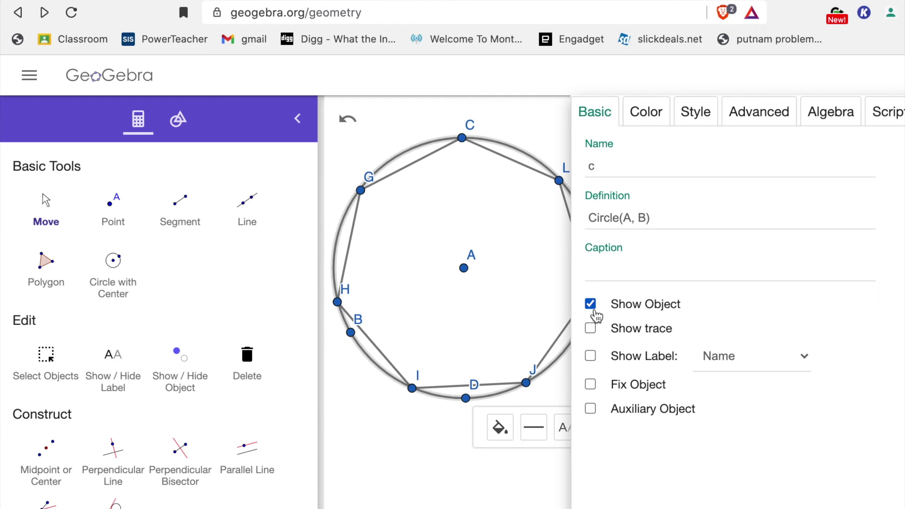
{"action": "left_click", "coordinate": [590, 305]}
{"action": "scroll", "coordinate": [464, 429], "scroll_direction": "down", "scroll_amount": 4}
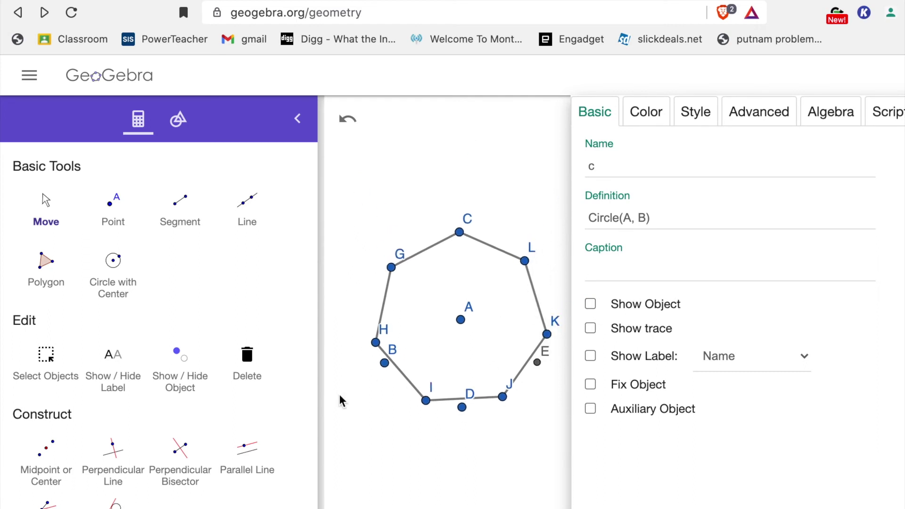
{"action": "left_click", "coordinate": [383, 366]}
{"action": "left_click", "coordinate": [591, 304]}
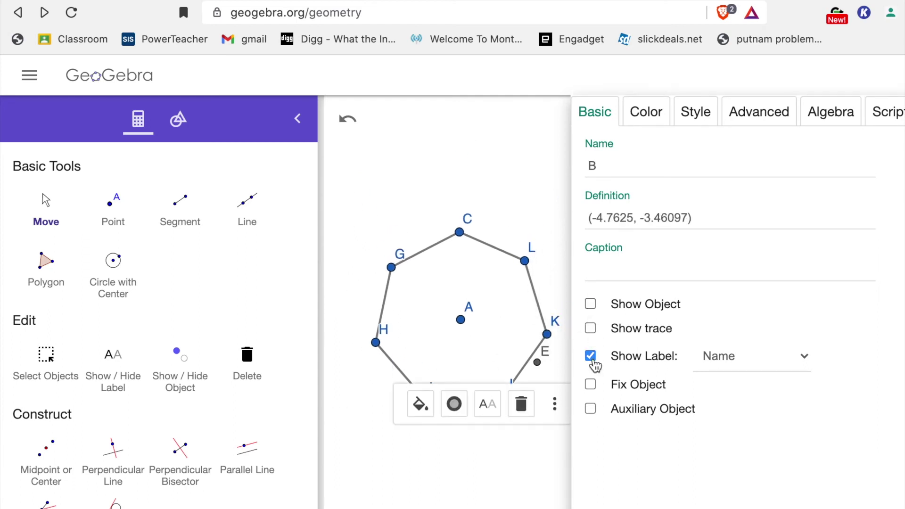
{"action": "key", "text": "Escape"}
{"action": "left_click_drag", "start_coordinate": [720, 192], "coordinate": [707, 178]}
{"action": "scroll", "coordinate": [688, 208], "scroll_direction": "up", "scroll_amount": 3}
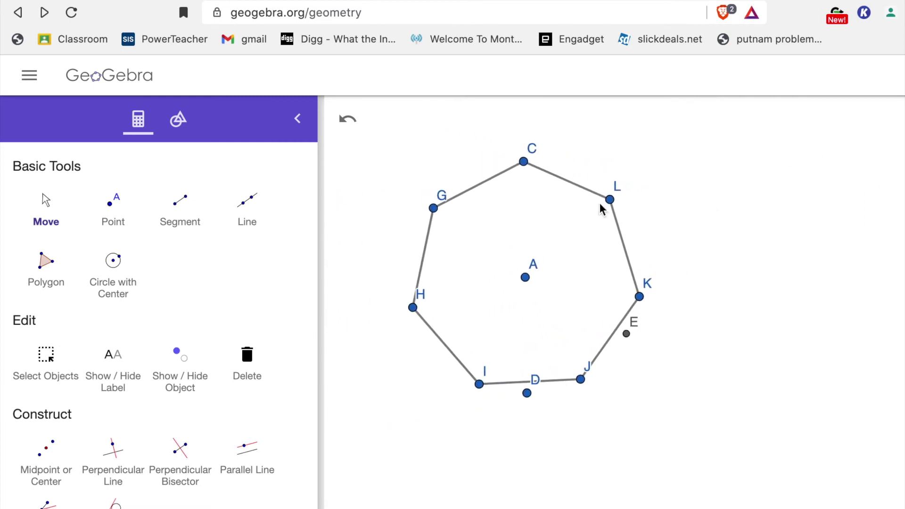
- Turn off Show Object and Show Label for points D and E
{"action": "left_click", "coordinate": [527, 394]}
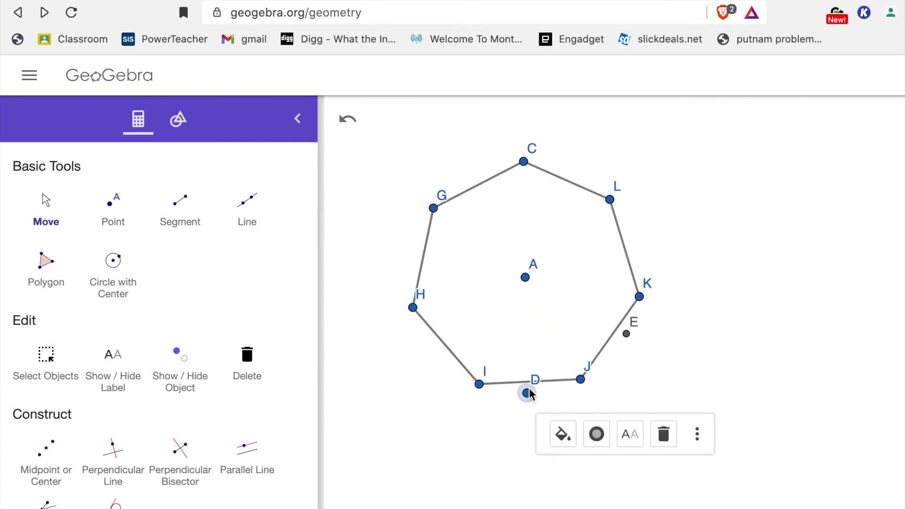
{"action": "left_click", "coordinate": [706, 441]}
{"action": "left_click", "coordinate": [736, 504]}
{"action": "left_click", "coordinate": [592, 305]}
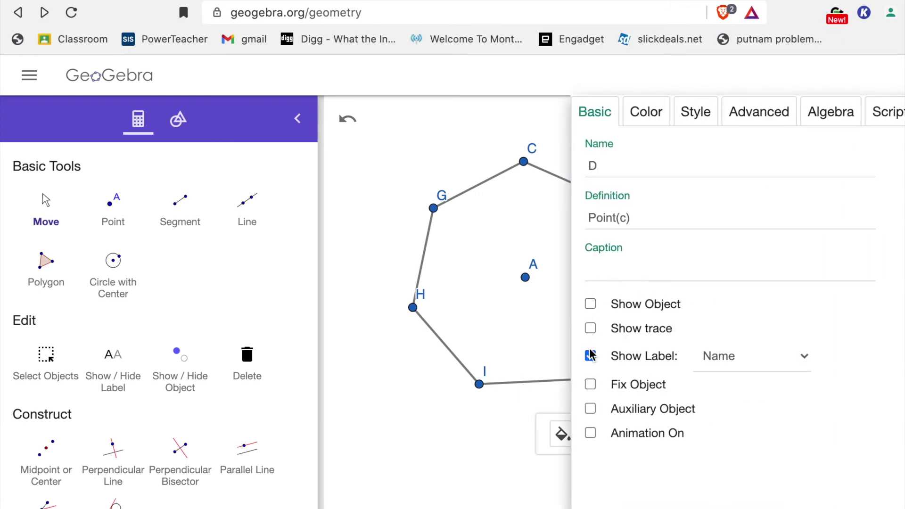
{"action": "left_click", "coordinate": [592, 357]}
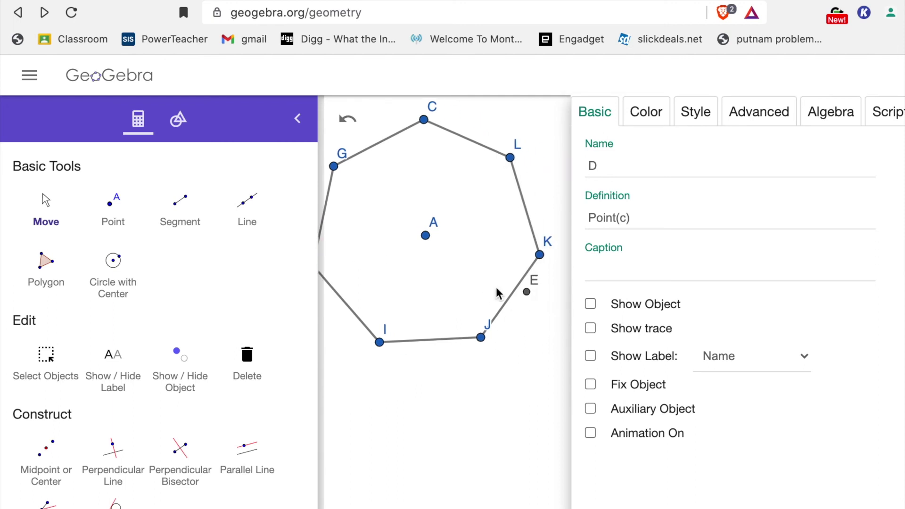
{"action": "left_click", "coordinate": [529, 294]}
{"action": "left_click", "coordinate": [590, 304]}
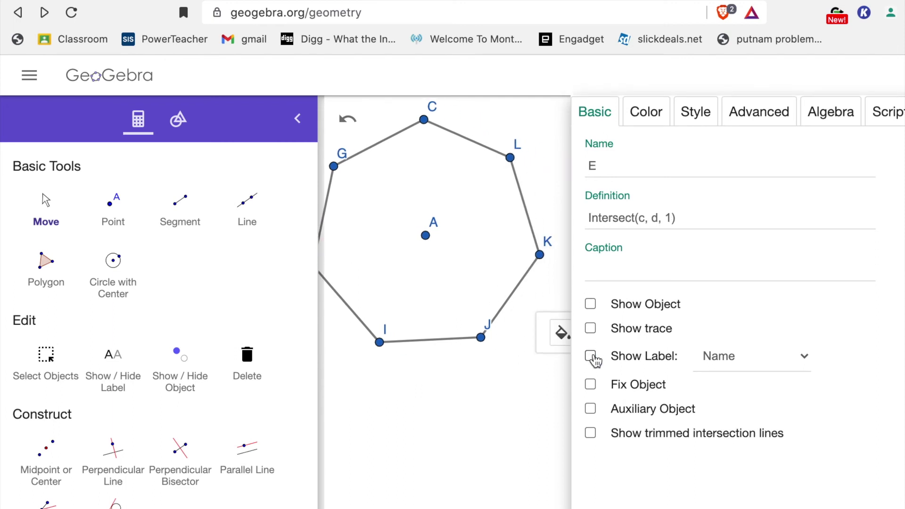
{"action": "left_click", "coordinate": [591, 356]}
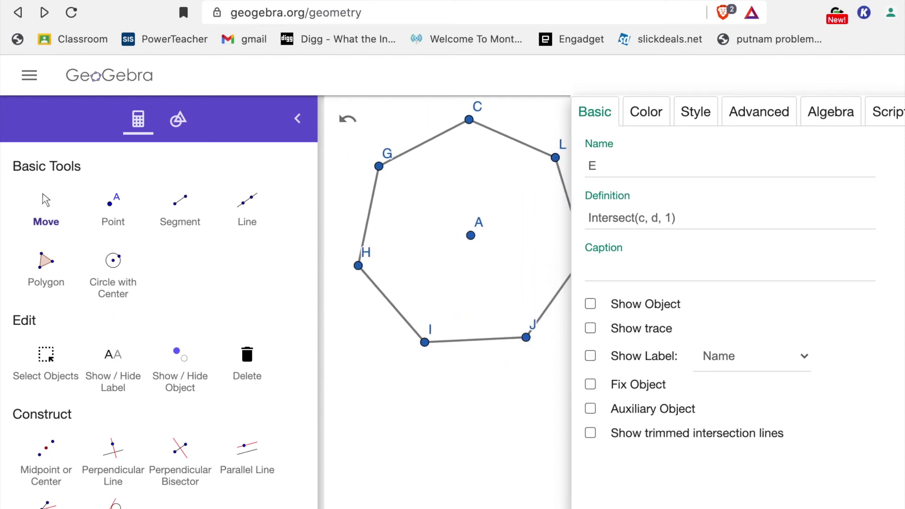
{"action": "key", "text": "Escape"}
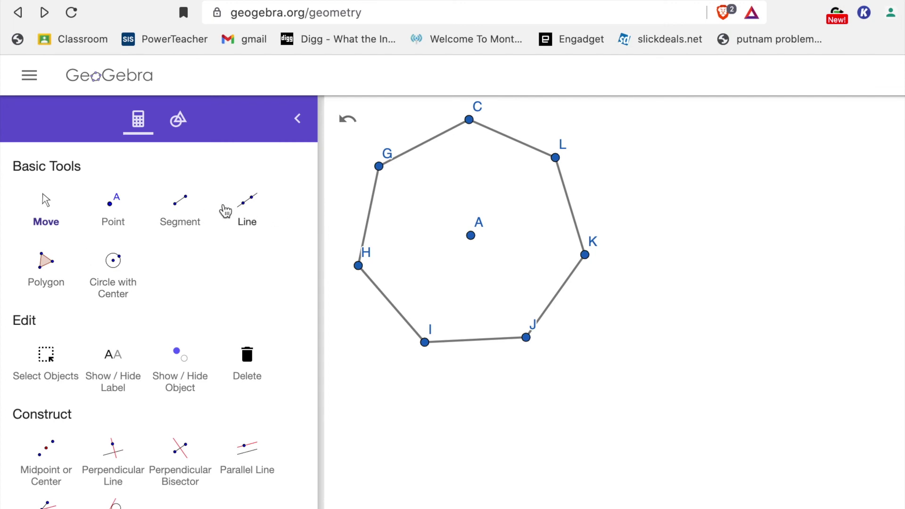
{"action": "left_click", "coordinate": [180, 207]}
- Draw the diagonals from vertex G to vertices L, K, J and I
{"action": "left_click", "coordinate": [379, 166]}
{"action": "left_click", "coordinate": [555, 157]}
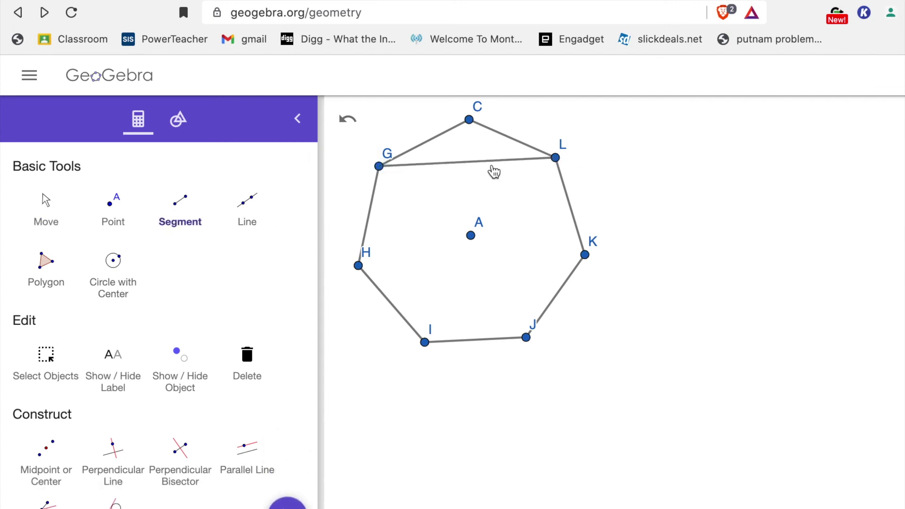
{"action": "left_click", "coordinate": [378, 167]}
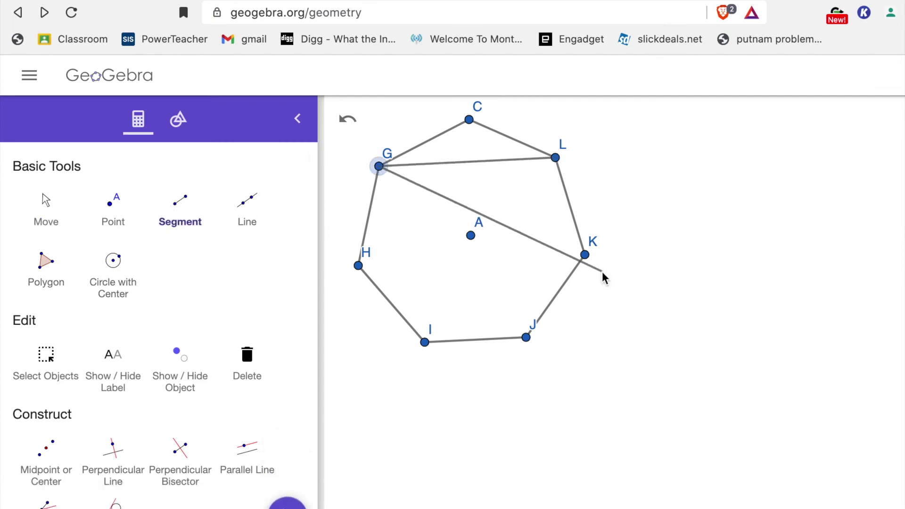
{"action": "left_click", "coordinate": [380, 167]}
{"action": "left_click", "coordinate": [526, 338]}
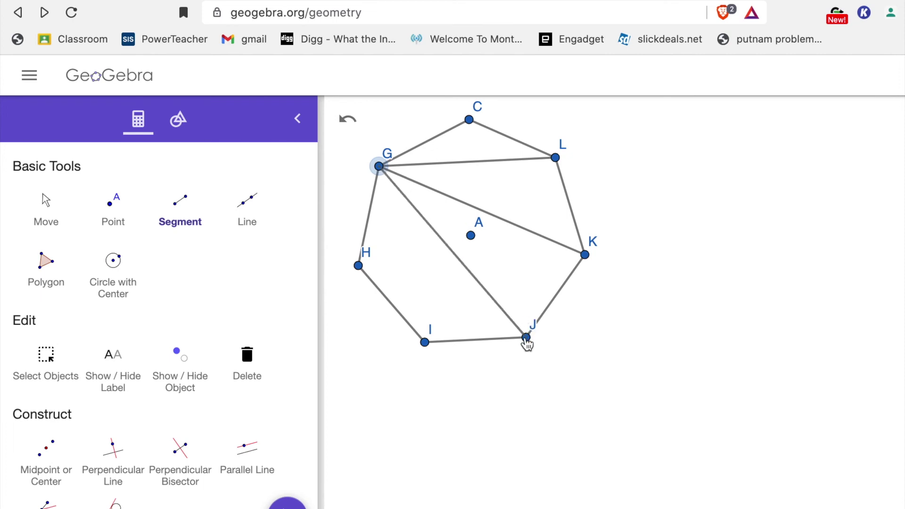
{"action": "left_click", "coordinate": [380, 170]}
- Draw the diagonals from vertex H to vertices C, L, K and J
{"action": "left_click", "coordinate": [424, 342]}
{"action": "left_click", "coordinate": [360, 266]}
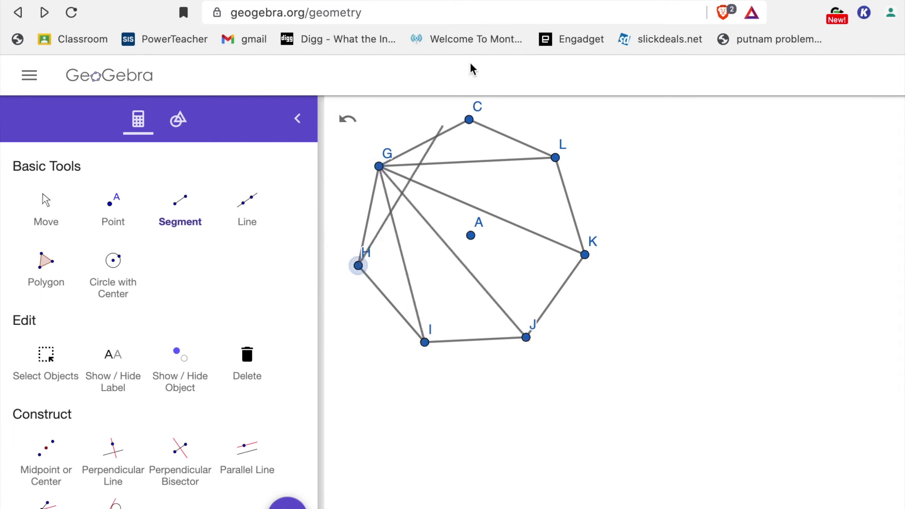
{"action": "left_click", "coordinate": [469, 120]}
{"action": "left_click", "coordinate": [360, 266]}
{"action": "left_click", "coordinate": [555, 158]}
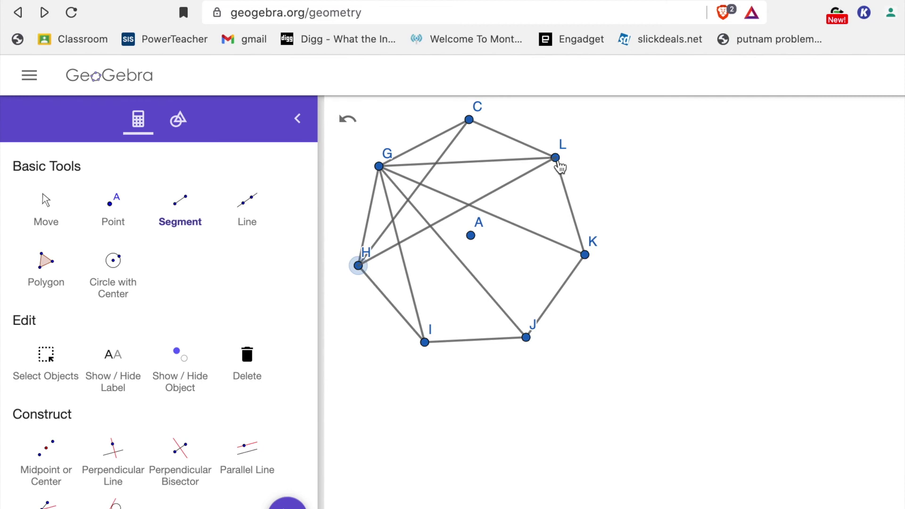
{"action": "left_click", "coordinate": [359, 266]}
{"action": "left_click", "coordinate": [584, 255]}
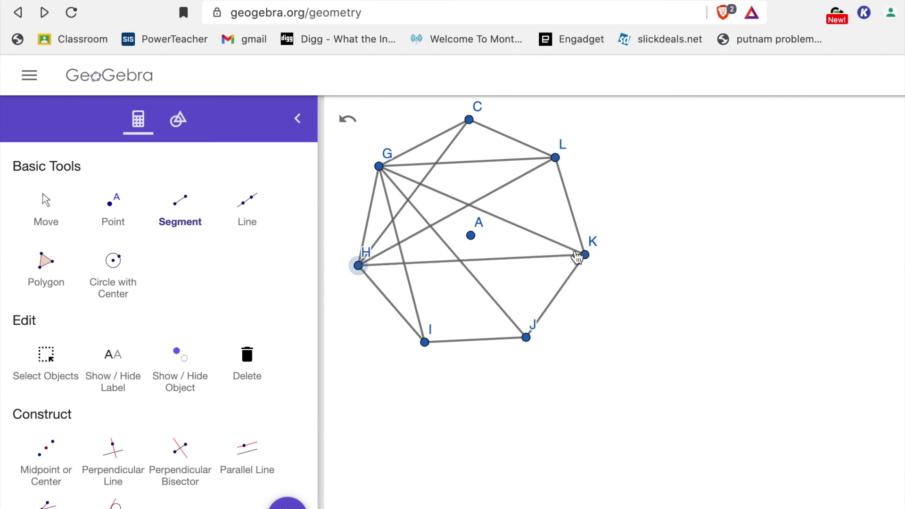
{"action": "left_click", "coordinate": [359, 265]}
{"action": "left_click", "coordinate": [537, 325]}
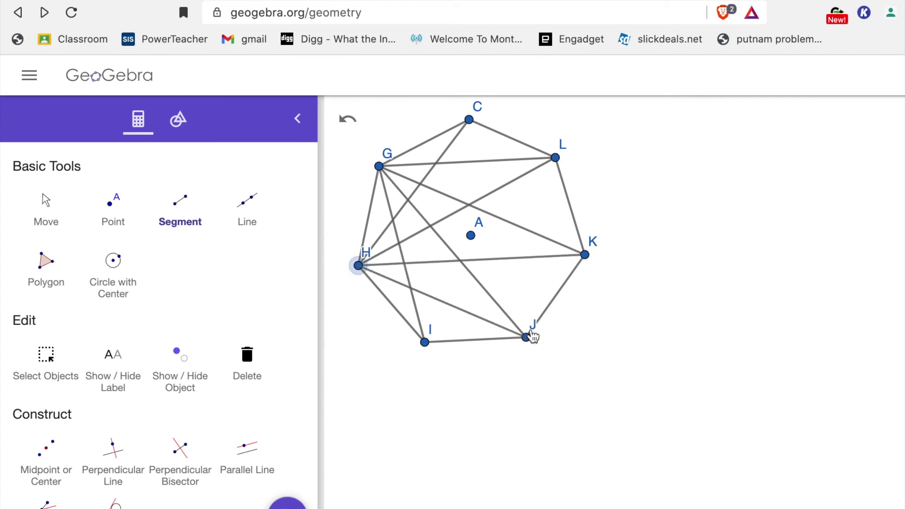
- Draw the remaining diagonals I–C, I–L, I–K, J–L, J–C and K–C to complete the star
{"action": "left_click", "coordinate": [425, 342]}
{"action": "left_click", "coordinate": [469, 121]}
{"action": "left_click", "coordinate": [425, 342]}
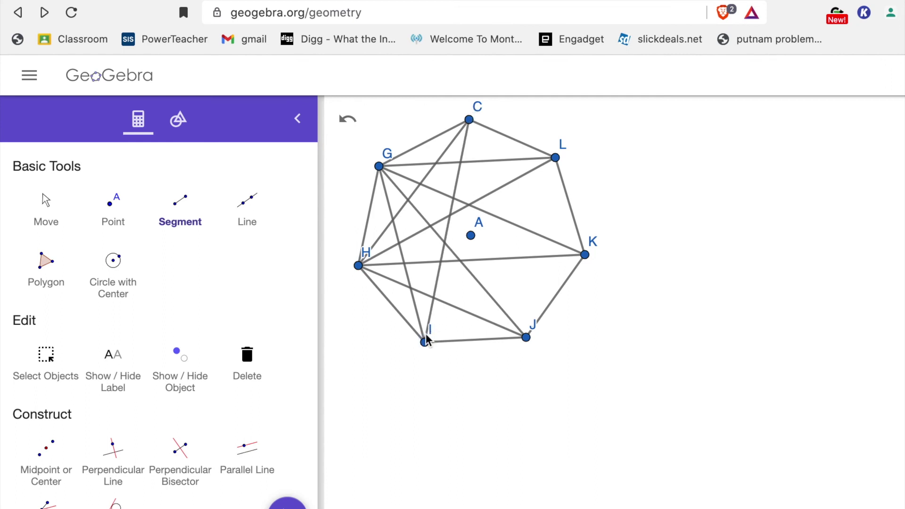
{"action": "left_click", "coordinate": [555, 158]}
{"action": "left_click", "coordinate": [425, 342]}
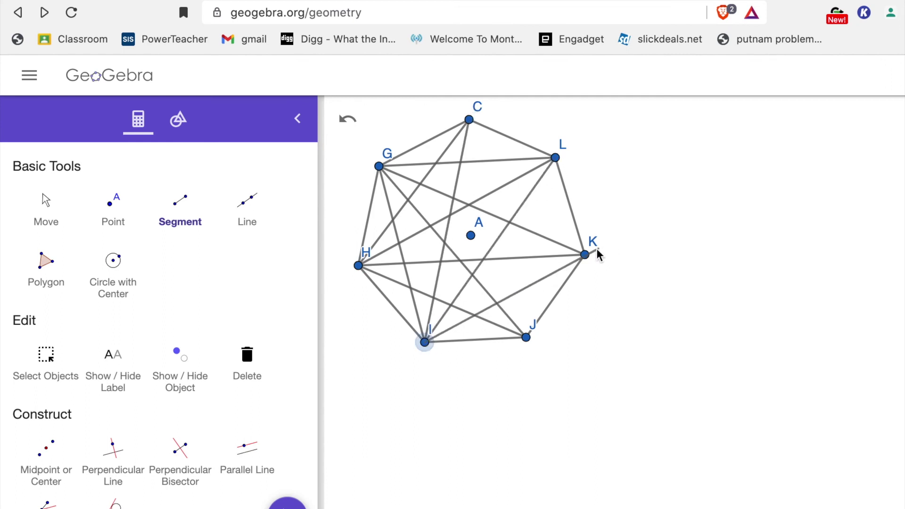
{"action": "left_click", "coordinate": [585, 256]}
{"action": "left_click", "coordinate": [526, 338]}
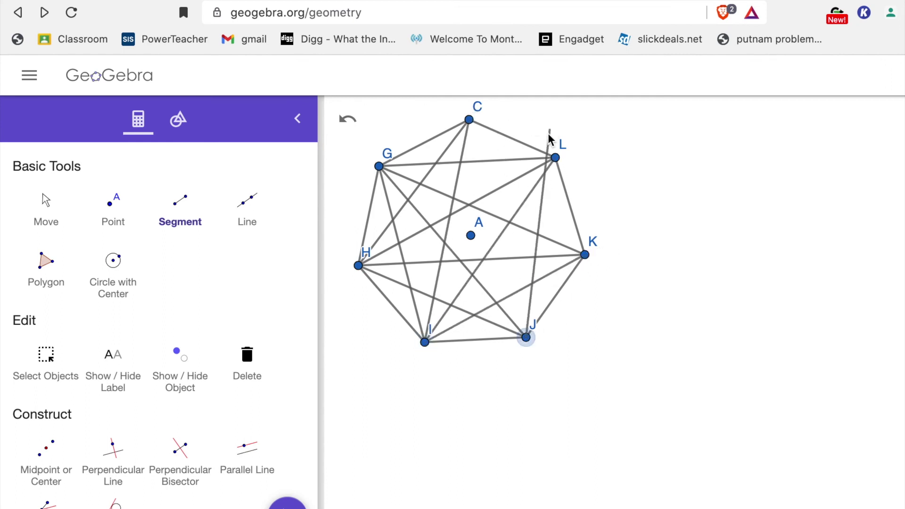
{"action": "left_click", "coordinate": [556, 158]}
{"action": "left_click", "coordinate": [526, 338]}
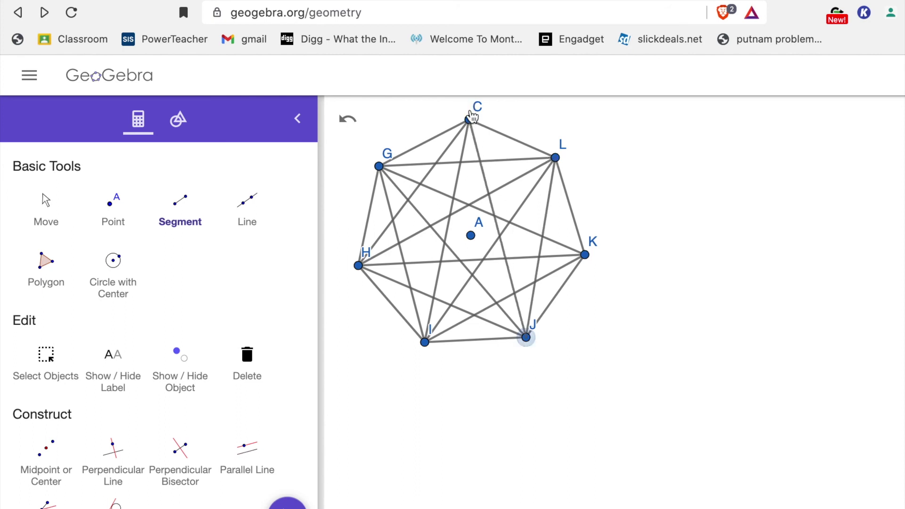
{"action": "left_click", "coordinate": [470, 119]}
{"action": "left_click", "coordinate": [585, 256]}
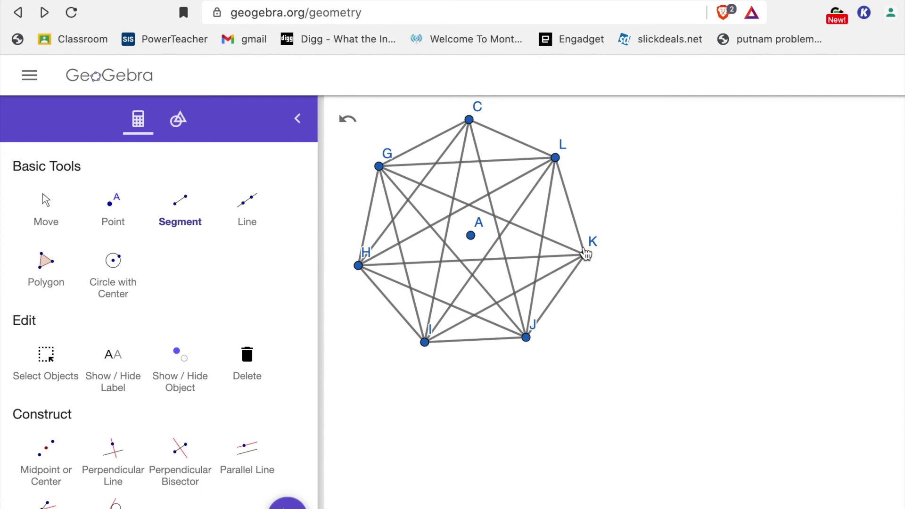
{"action": "left_click", "coordinate": [472, 123]}
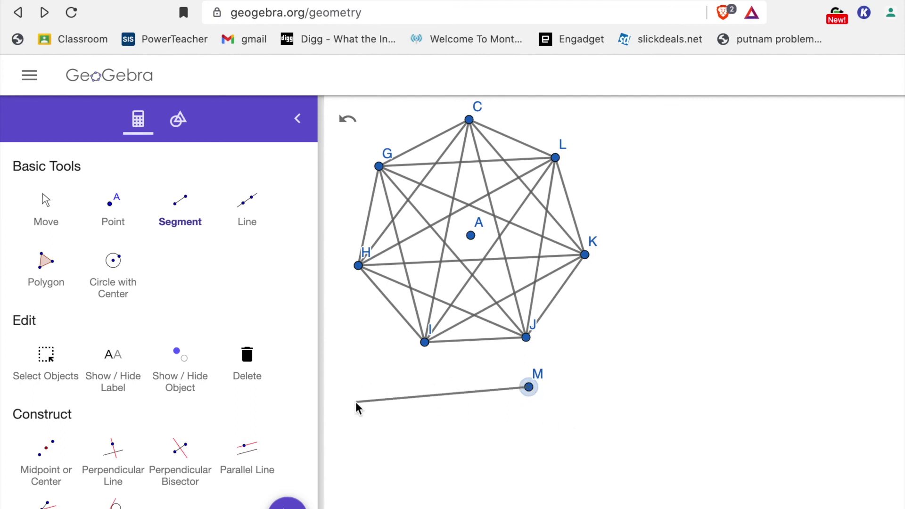
{"action": "key", "text": "Escape"}
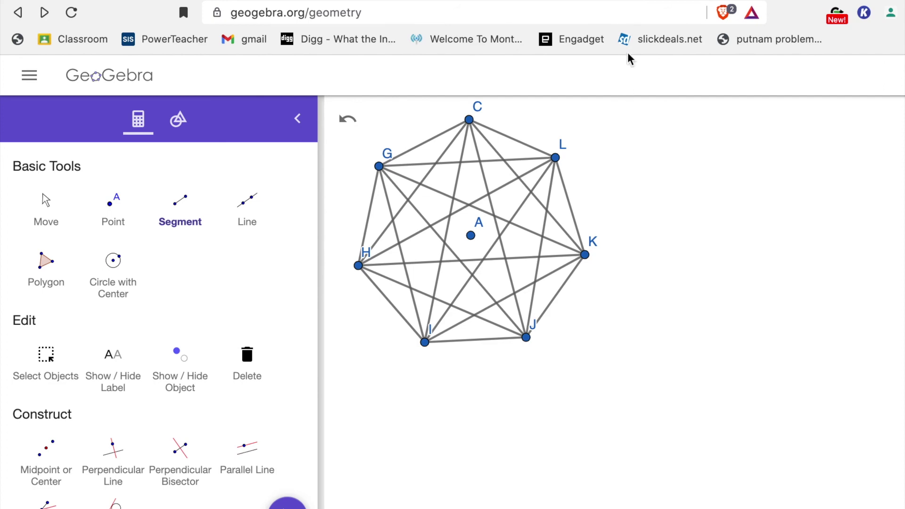